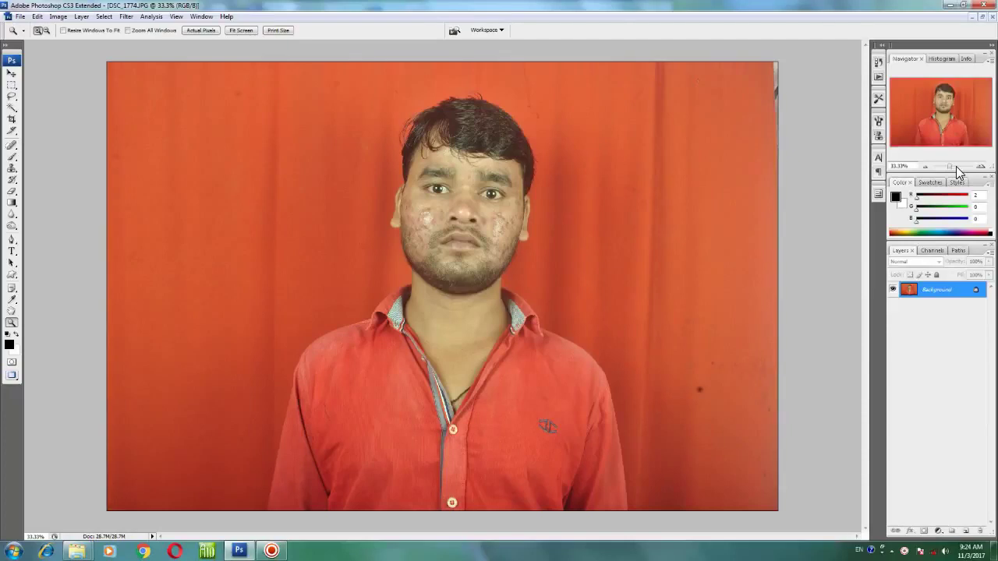
Zoom in to about 90% and centre the man's face to inspect his cheeks
drag(951, 167, 959, 167)
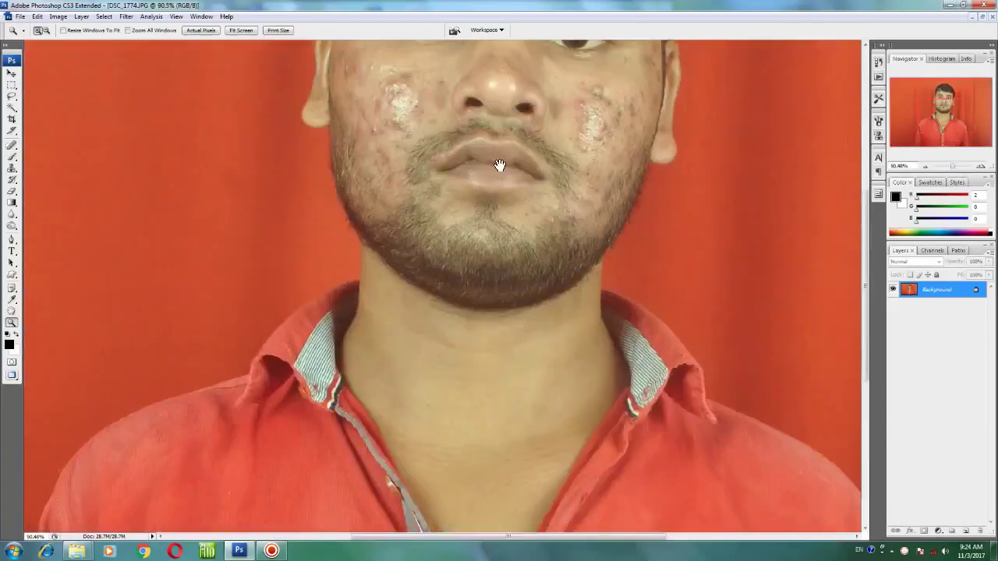
drag(499, 169, 508, 286)
Clone Stamp clean skin over the left-cheek patches and the reddish right-cheek blemish with an enlarged brush
click(11, 169)
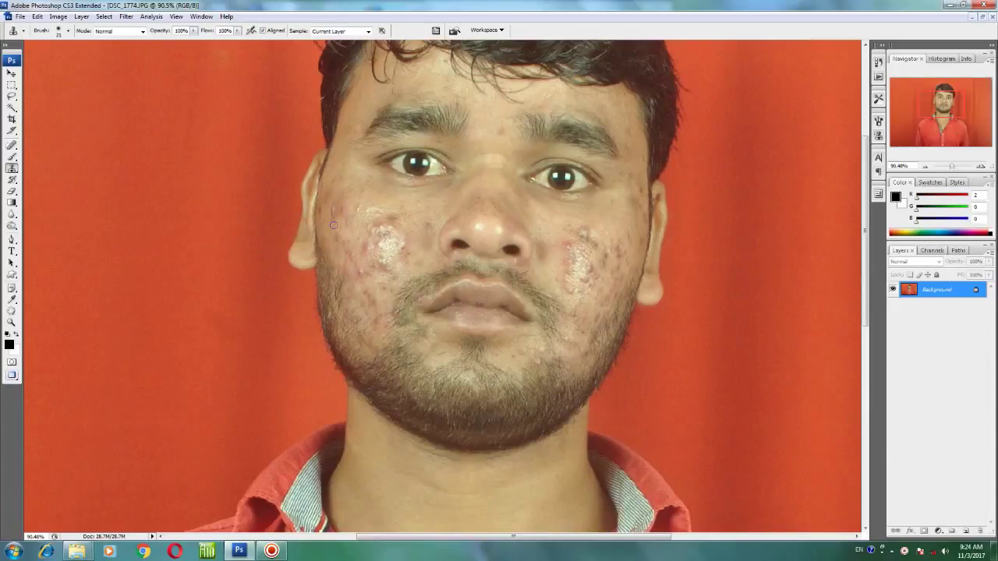
key(bracketright)
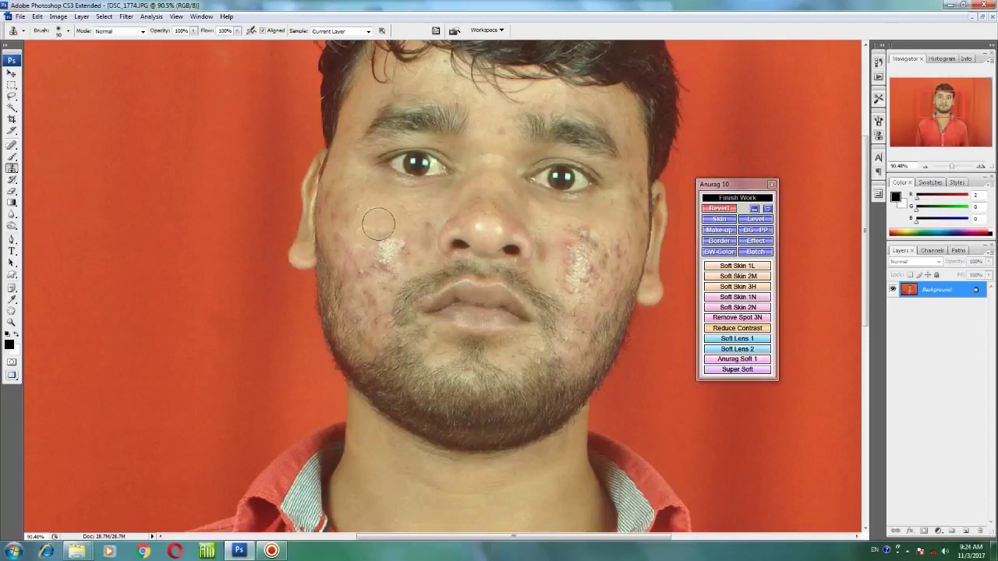
drag(385, 243, 392, 248)
click(377, 256)
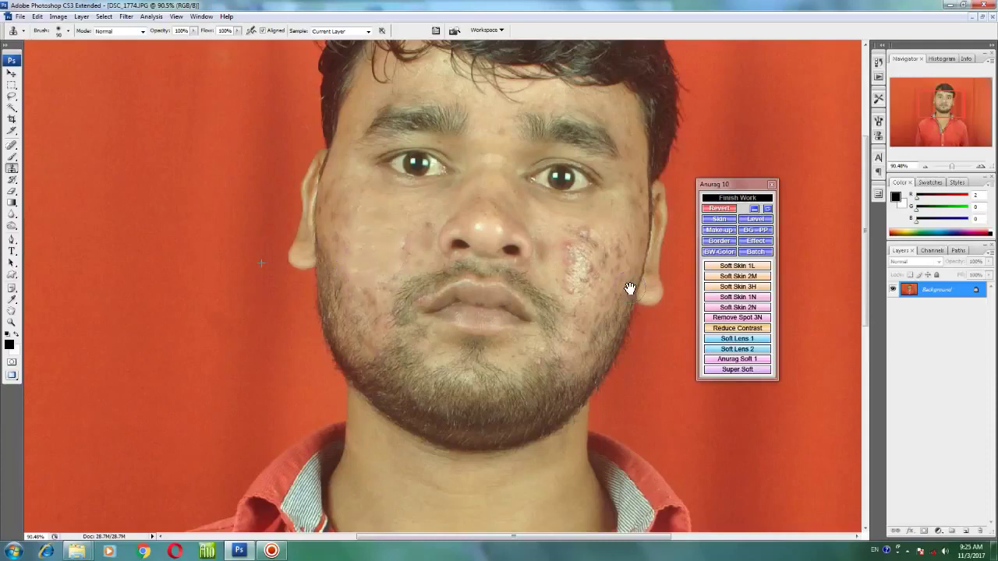
drag(579, 285, 501, 293)
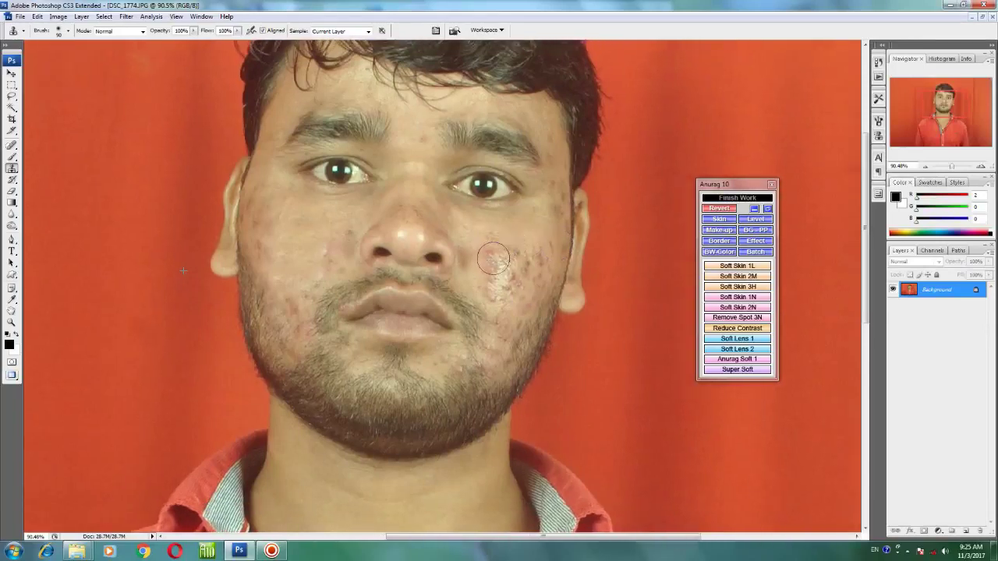
click(499, 262)
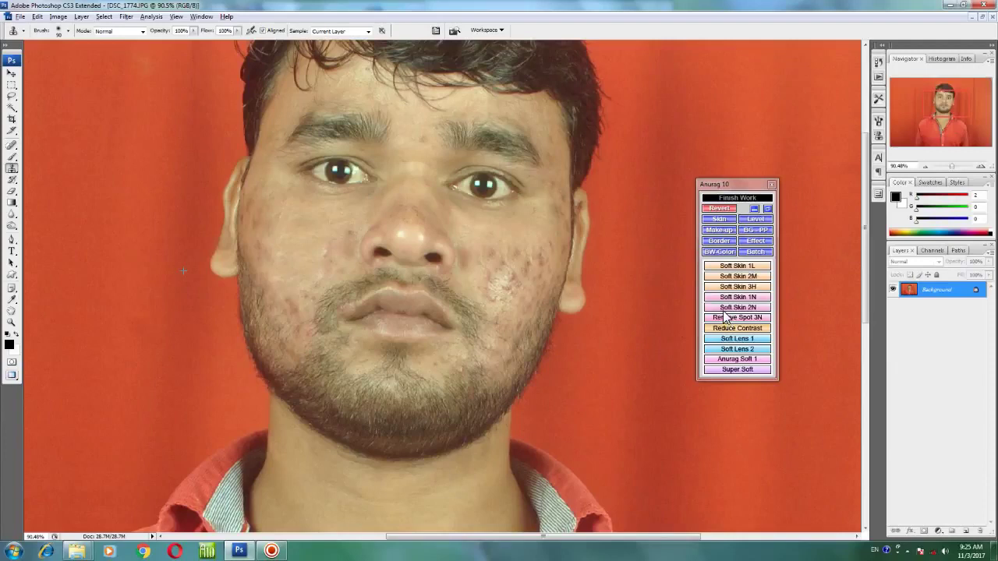
Stamp out the last right-cheek spots, then run Soft Skin 2N from the Anurag 10 panel
alt+click(556, 235)
click(523, 260)
click(507, 284)
drag(507, 284, 491, 286)
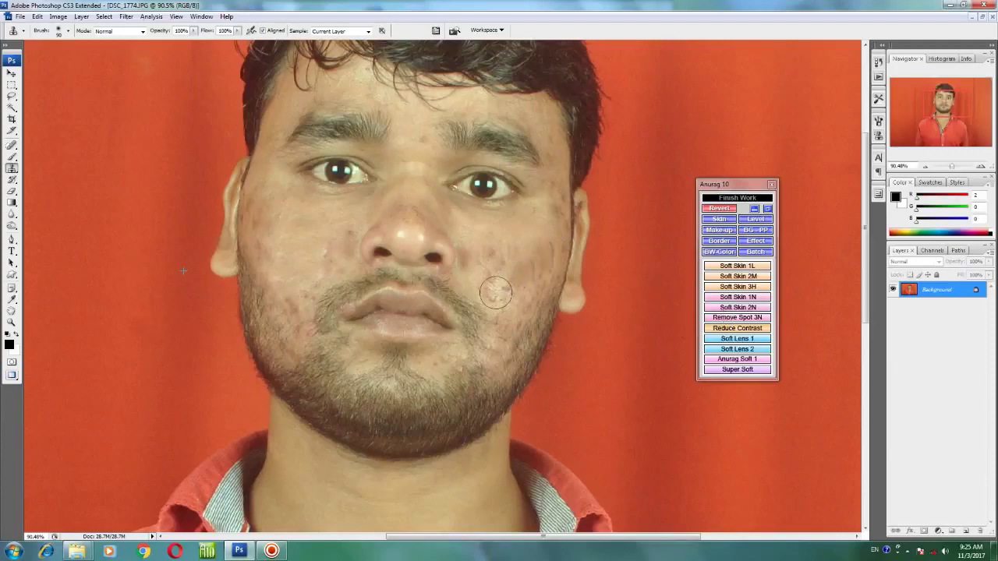
click(738, 308)
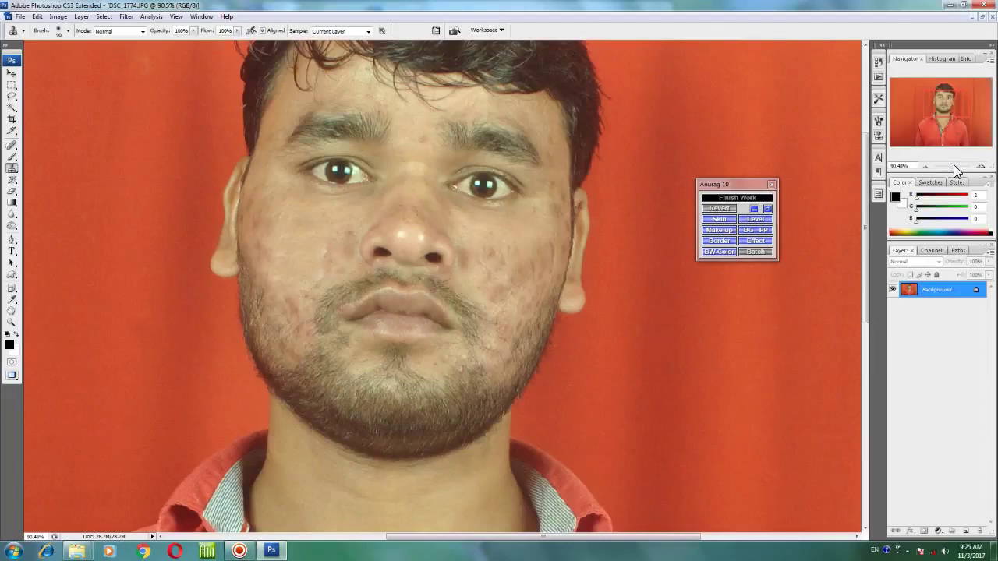
View the photo at 100% and step down through the Soft copy 2 and Soft copy layers
key(ctrl+alt+0)
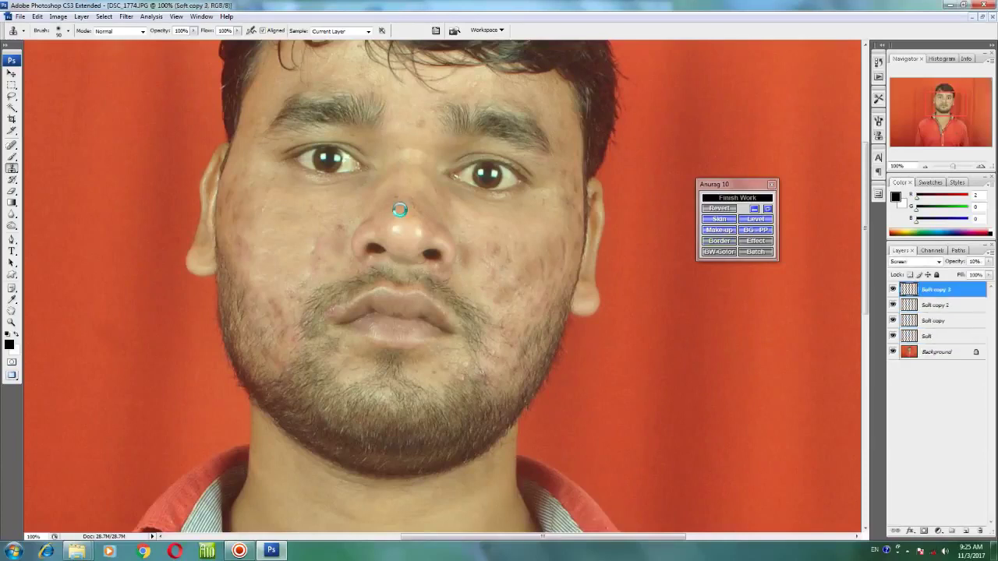
key(alt+bracketleft)
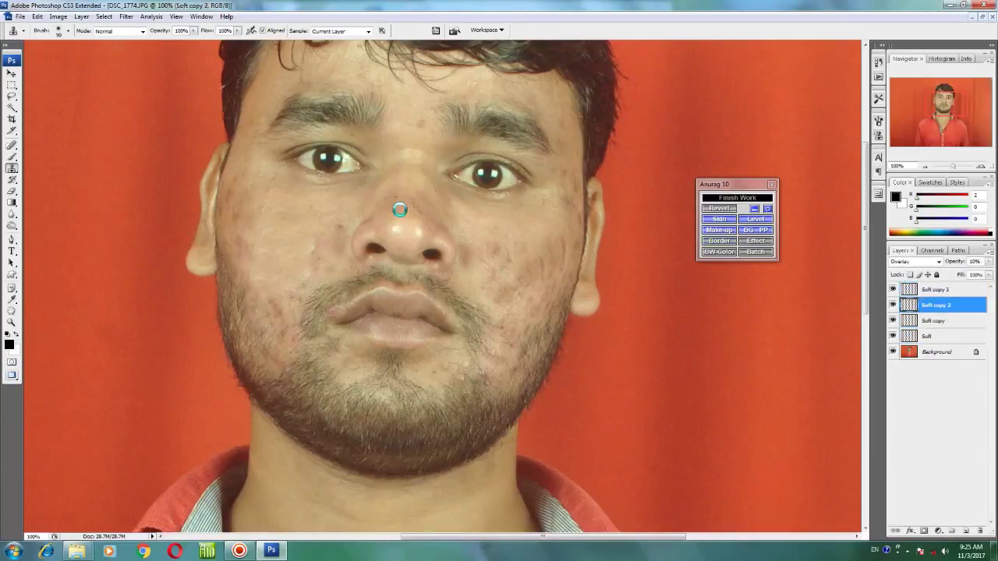
key(alt+bracketleft)
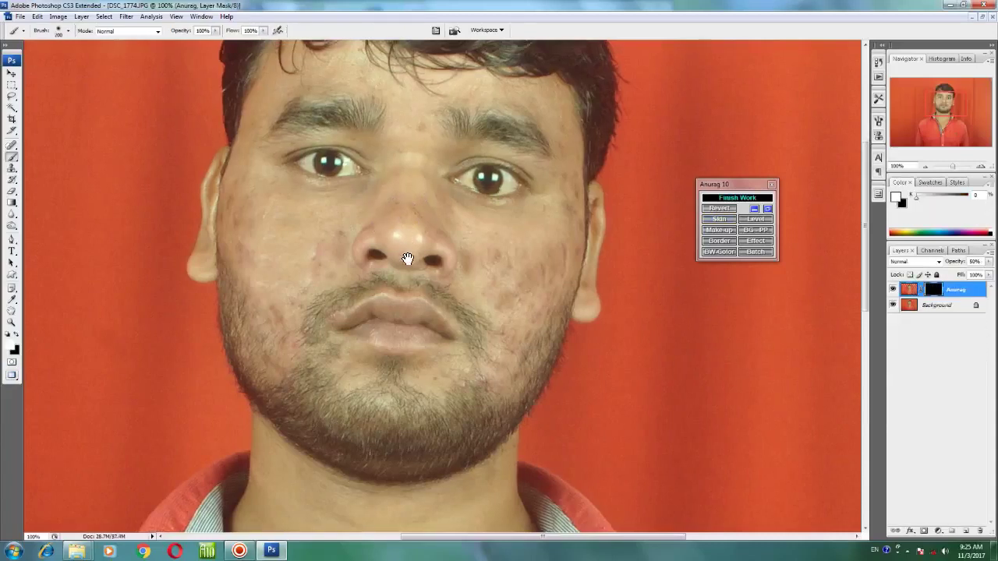
Brush smoothing onto the forehead, cheeks, under-eyes and jaw on the Anurag mask, then Finish Work
drag(399, 167, 414, 265)
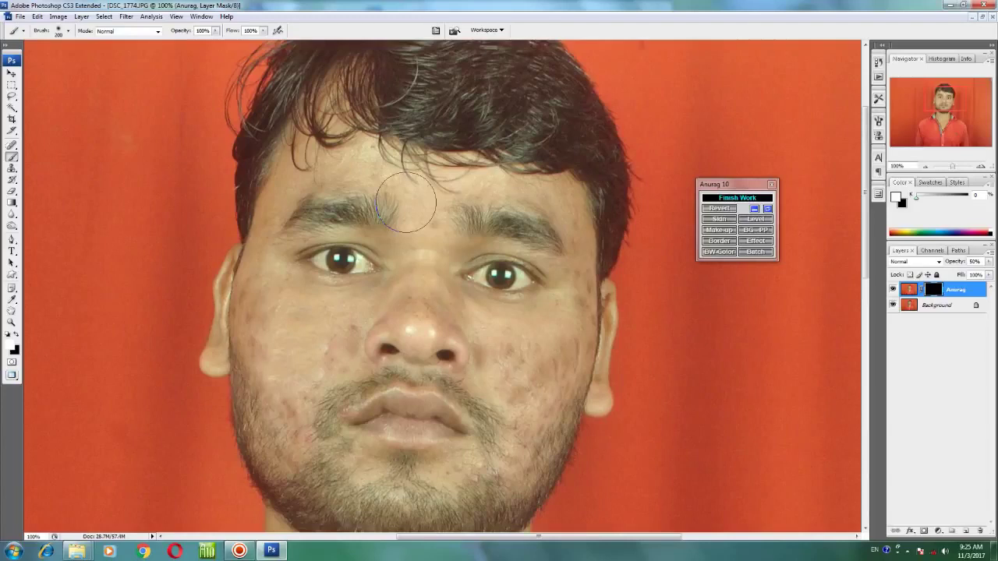
key(bracketleft)
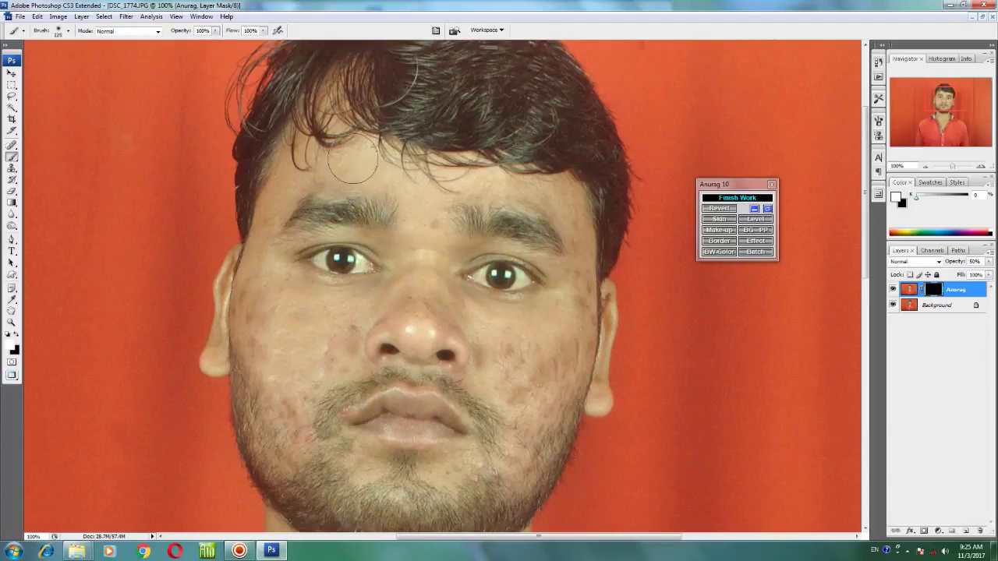
mouse_move(274, 266)
mouse_down()
mouse_move(272, 288)
mouse_move(338, 312)
mouse_move(401, 288)
mouse_move(419, 202)
mouse_move(401, 262)
mouse_move(350, 305)
mouse_move(280, 303)
mouse_move(257, 278)
mouse_move(278, 408)
mouse_move(305, 425)
mouse_move(323, 367)
mouse_move(364, 321)
mouse_move(406, 294)
mouse_move(458, 320)
mouse_move(494, 351)
mouse_move(507, 383)
mouse_move(515, 341)
mouse_move(499, 337)
mouse_move(553, 334)
mouse_move(574, 289)
mouse_move(547, 405)
mouse_move(515, 460)
mouse_move(536, 405)
mouse_move(514, 365)
mouse_move(494, 359)
mouse_move(489, 460)
mouse_move(449, 475)
mouse_move(357, 467)
mouse_move(293, 438)
mouse_up()
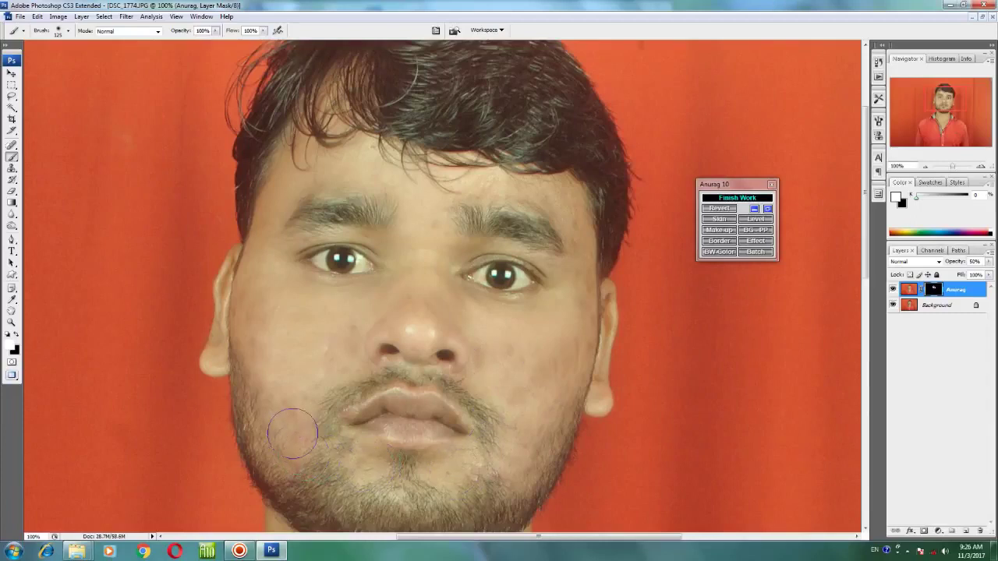
mouse_move(448, 189)
mouse_down()
mouse_move(376, 159)
mouse_move(428, 178)
mouse_move(468, 173)
mouse_move(562, 204)
mouse_move(583, 235)
mouse_move(563, 356)
mouse_move(566, 313)
mouse_up()
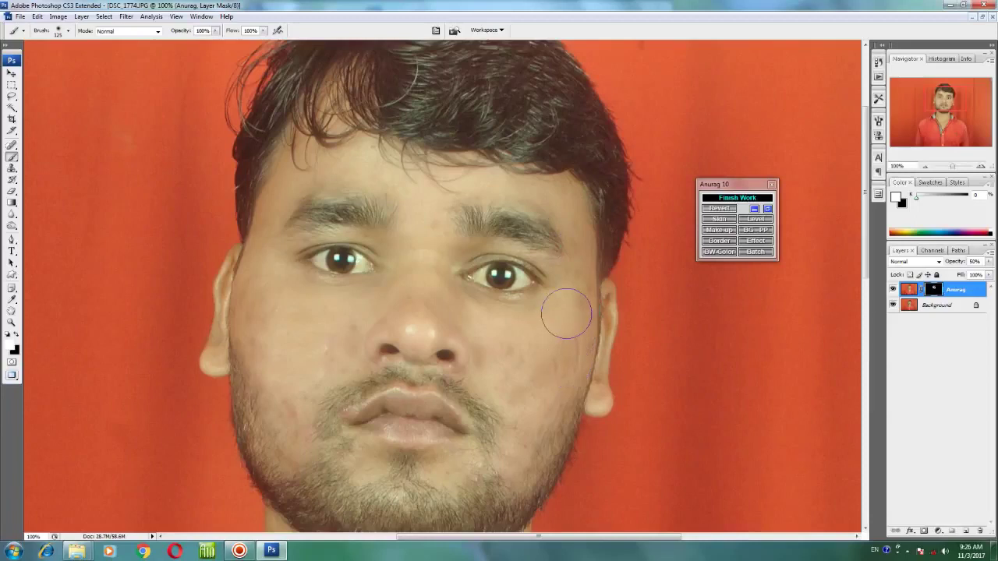
key(bracketleft)
key(bracketleft)
key(bracketleft)
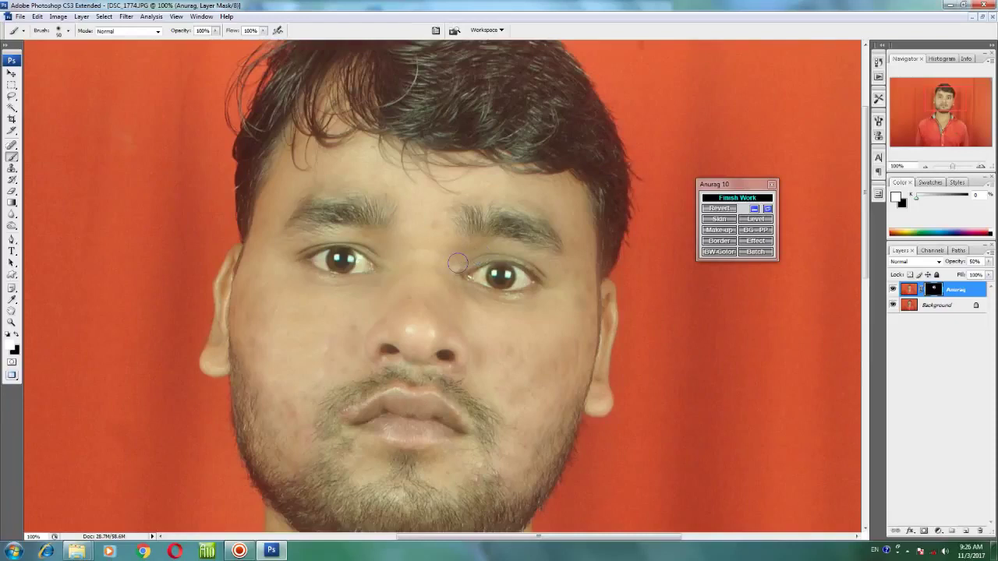
key(ctrl+i)
click(737, 200)
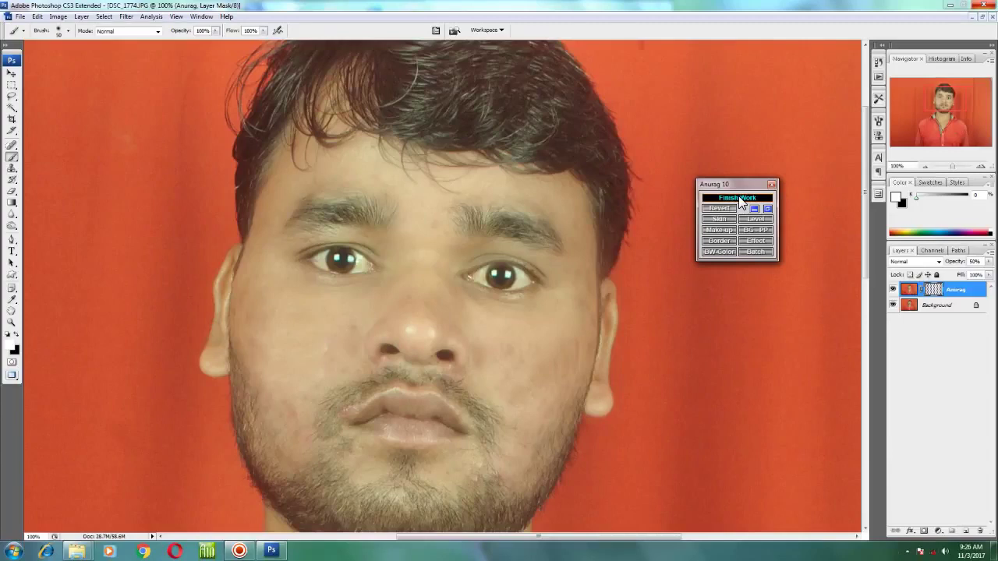
Flatten the first pass, apply Soft Skin 1N, and paint it across the face to the right cheek
click(738, 198)
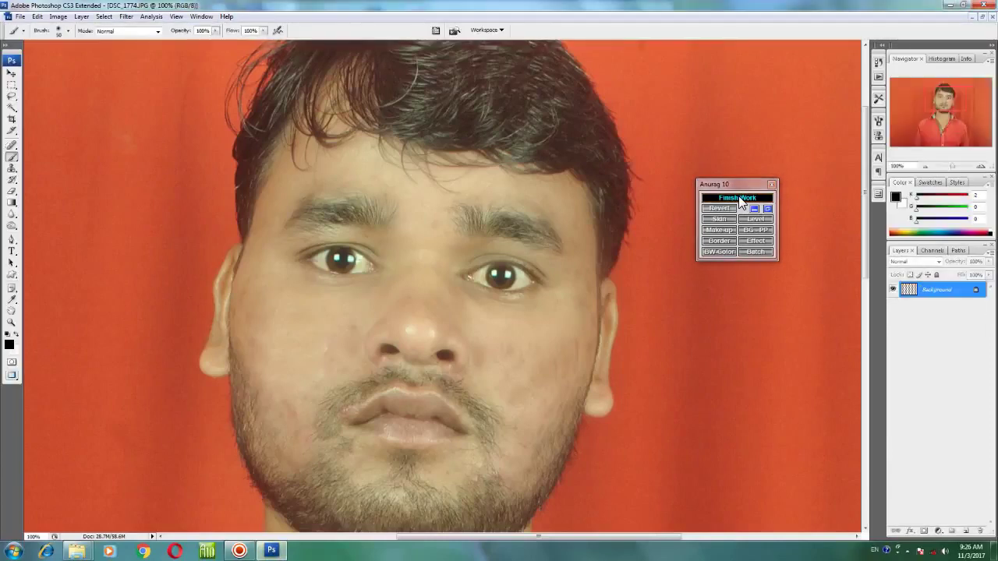
click(750, 301)
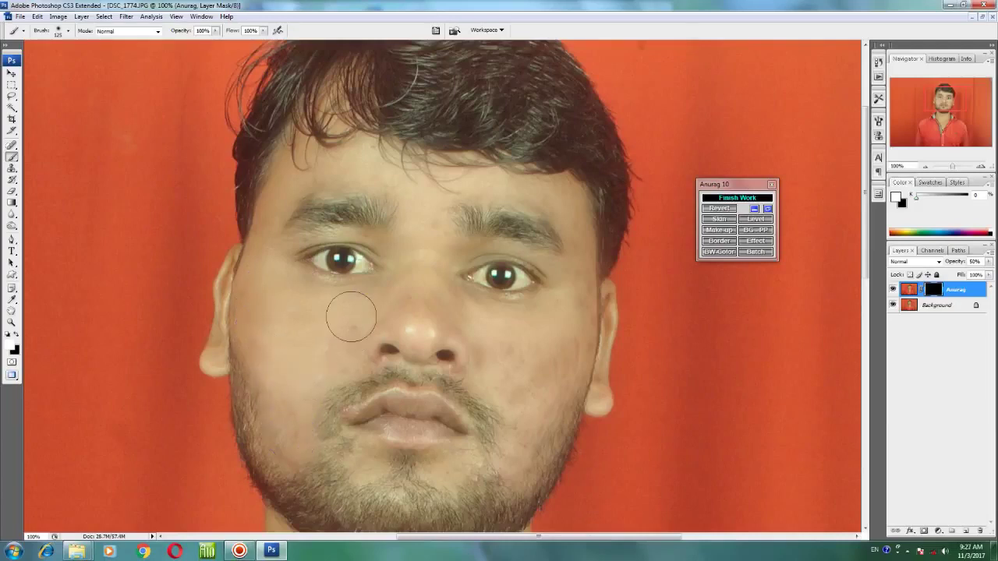
mouse_move(351, 316)
mouse_down()
mouse_move(530, 402)
mouse_move(520, 270)
mouse_move(504, 227)
mouse_up()
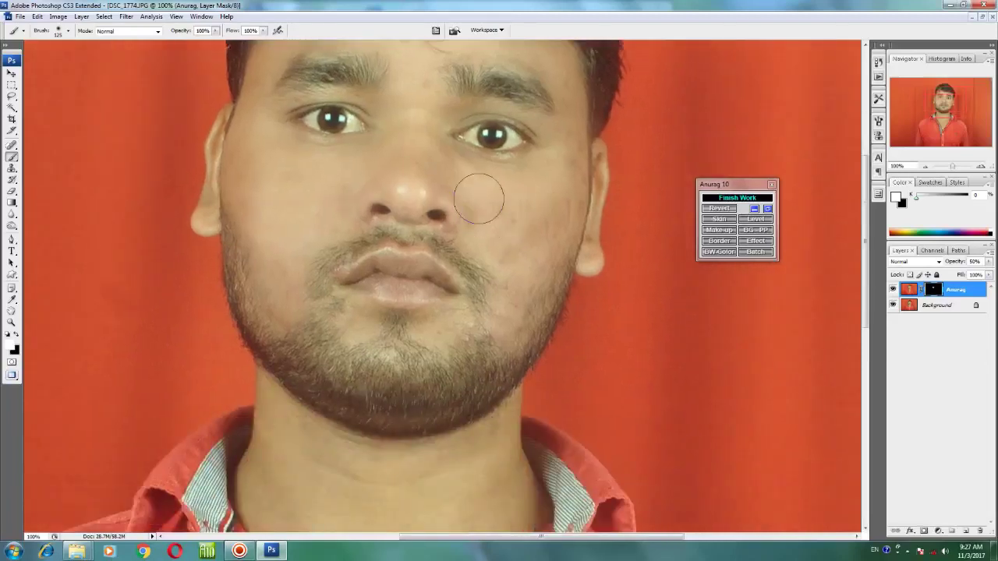
Paint the second softening along the jaw, right cheek, chin beard, forehead and left temple
drag(509, 281, 581, 165)
mouse_move(434, 318)
mouse_down()
mouse_move(414, 329)
mouse_move(353, 326)
mouse_up()
drag(422, 134, 419, 195)
mouse_move(326, 100)
mouse_down()
mouse_move(251, 113)
mouse_move(250, 178)
mouse_move(312, 105)
mouse_move(247, 212)
mouse_move(239, 255)
mouse_move(341, 241)
mouse_move(336, 297)
mouse_move(363, 338)
mouse_move(336, 338)
mouse_up()
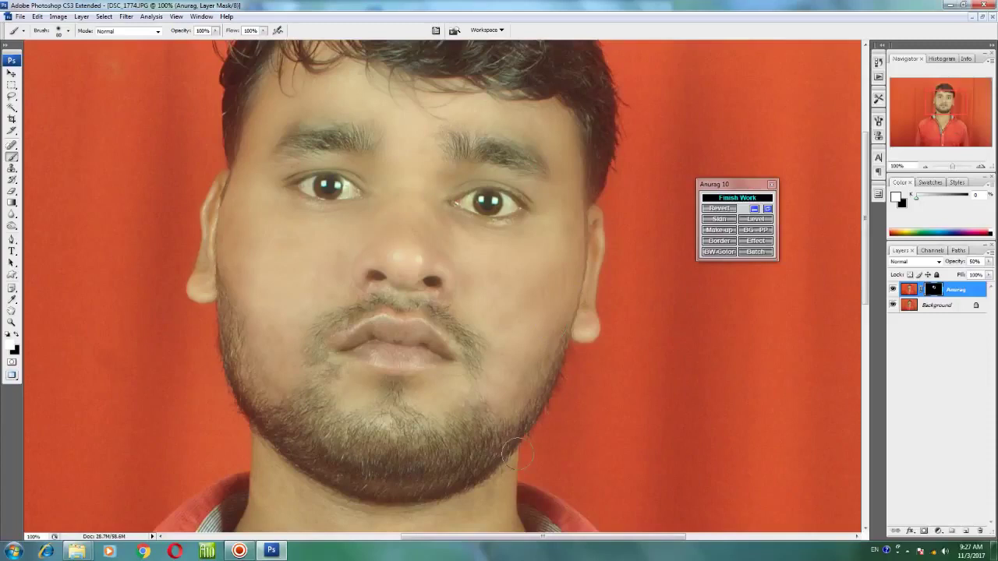
Soften the neck down toward the collar with a 300 px brush
drag(477, 440, 497, 223)
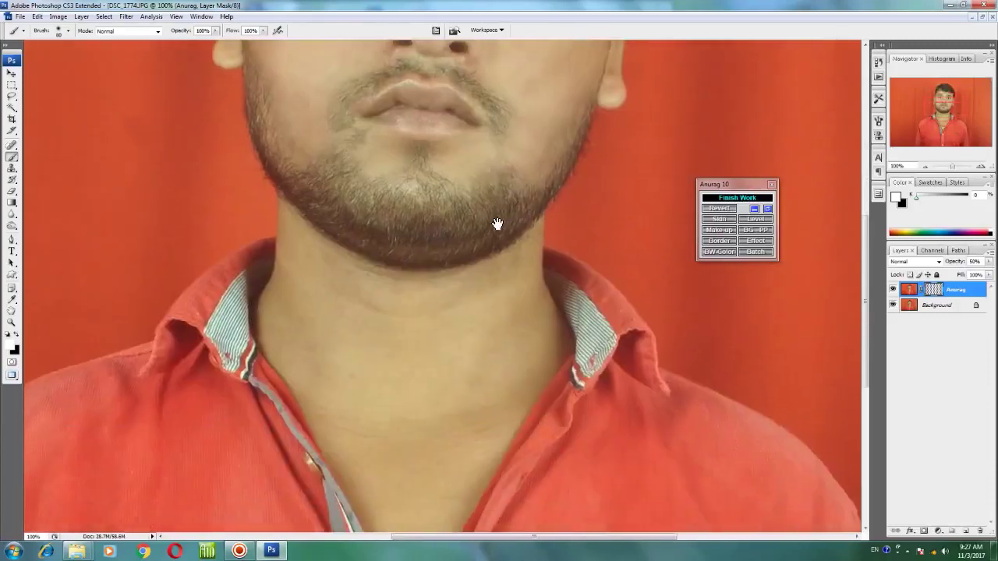
key(bracketright)
key(bracketright)
key(bracketright)
key(bracketright)
key(bracketright)
key(bracketright)
key(bracketright)
key(bracketright)
mouse_move(320, 296)
mouse_down()
mouse_move(361, 423)
mouse_move(405, 483)
mouse_move(457, 437)
mouse_move(490, 312)
mouse_move(515, 320)
mouse_up()
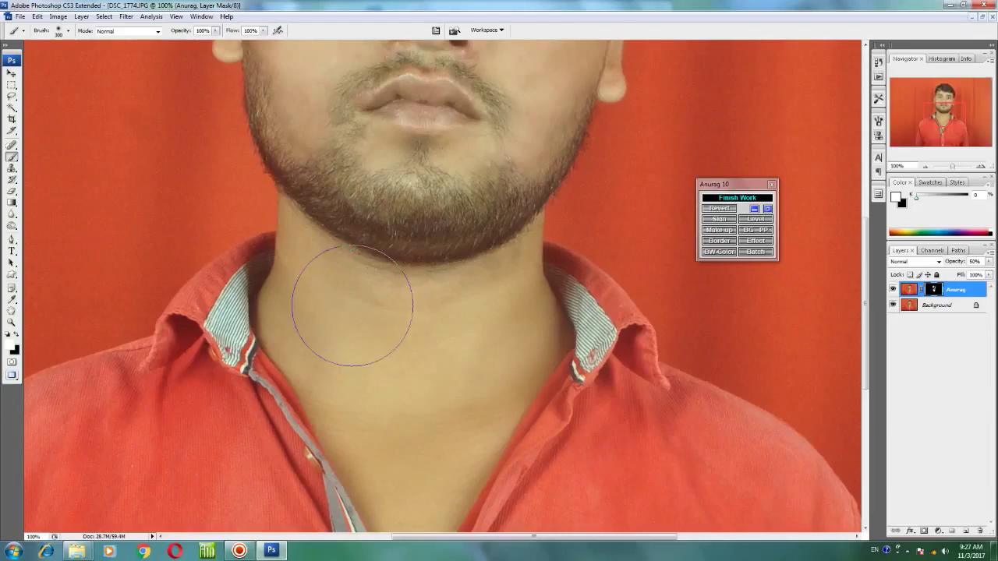
Finish Work to flatten the second pass into Background, then fit the whole portrait on screen
click(753, 209)
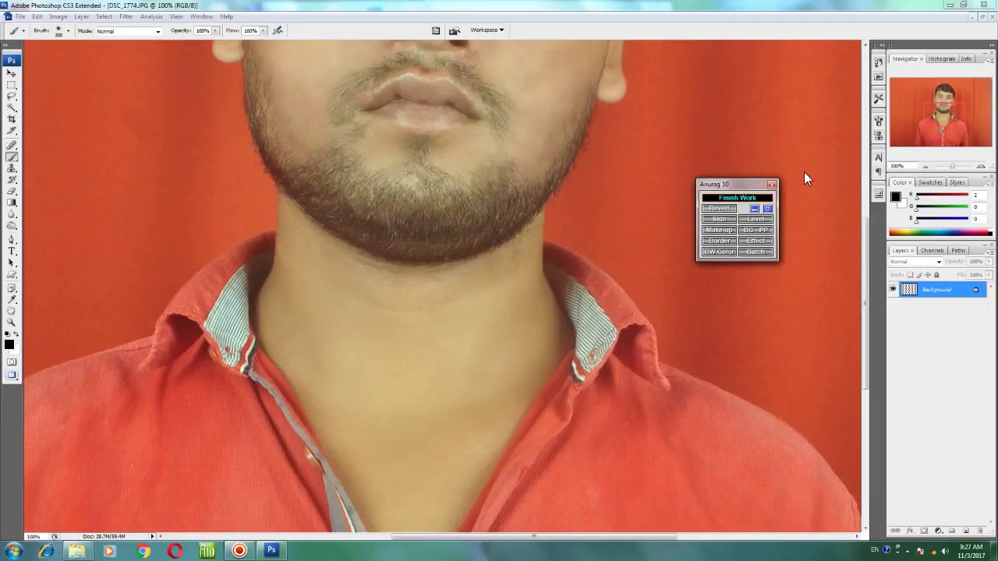
click(744, 197)
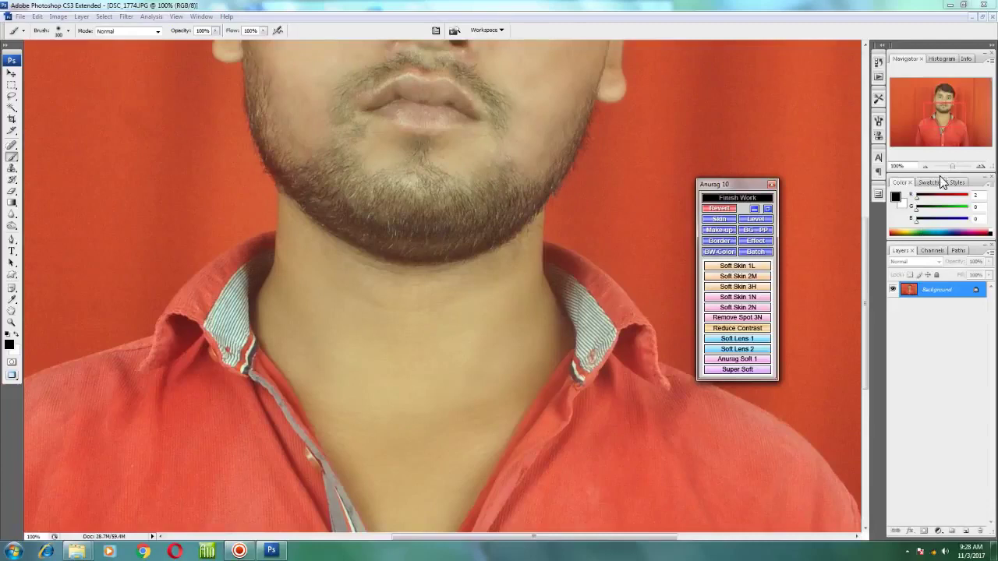
key(ctrl+0)
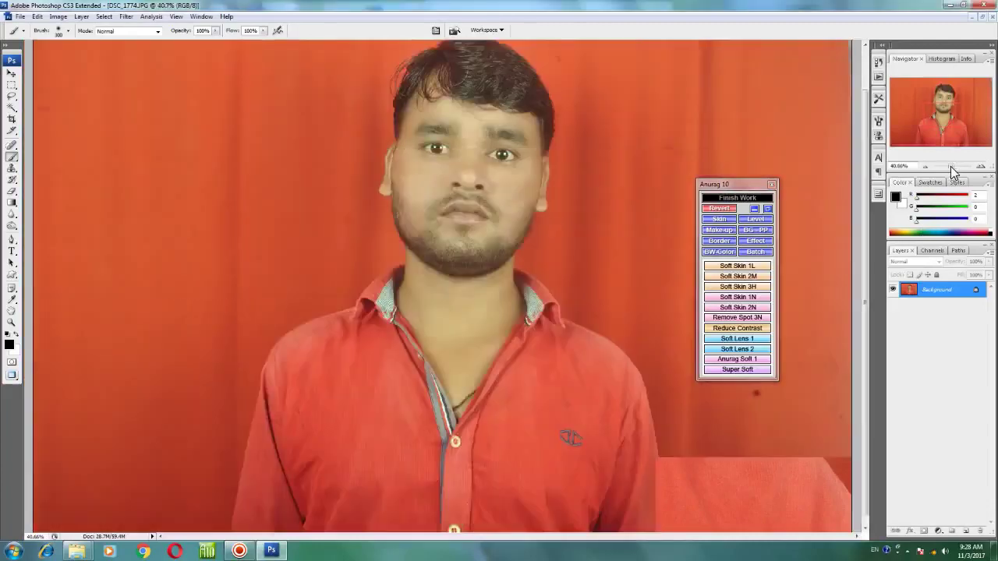
Darken the hair at the top of the head with the Burn tool at about 60% zoom
drag(952, 168, 955, 168)
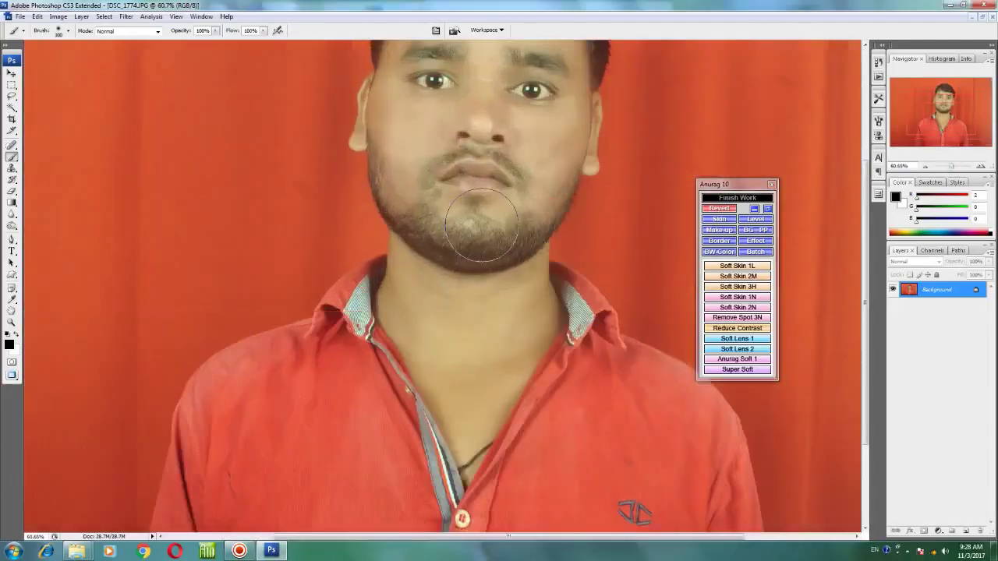
drag(475, 226, 472, 397)
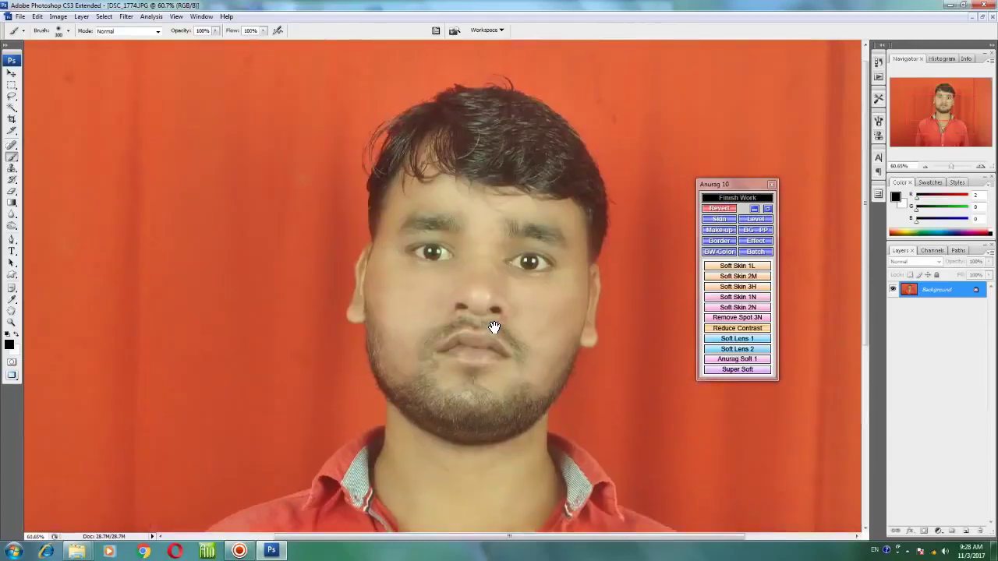
click(11, 225)
mouse_move(441, 140)
mouse_down()
mouse_move(573, 164)
mouse_move(391, 184)
mouse_move(471, 156)
mouse_move(546, 181)
mouse_move(551, 224)
mouse_up()
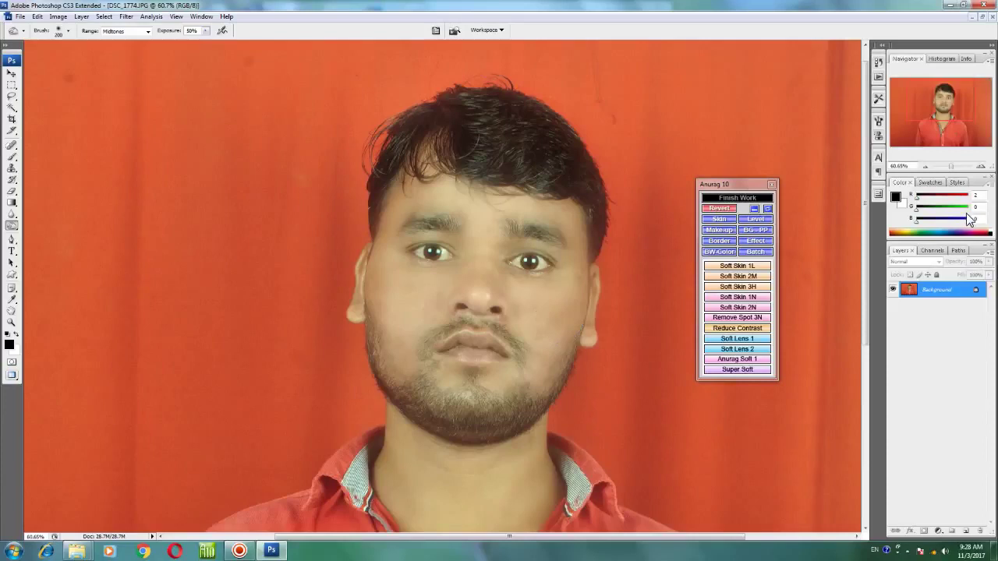
drag(951, 168, 952, 167)
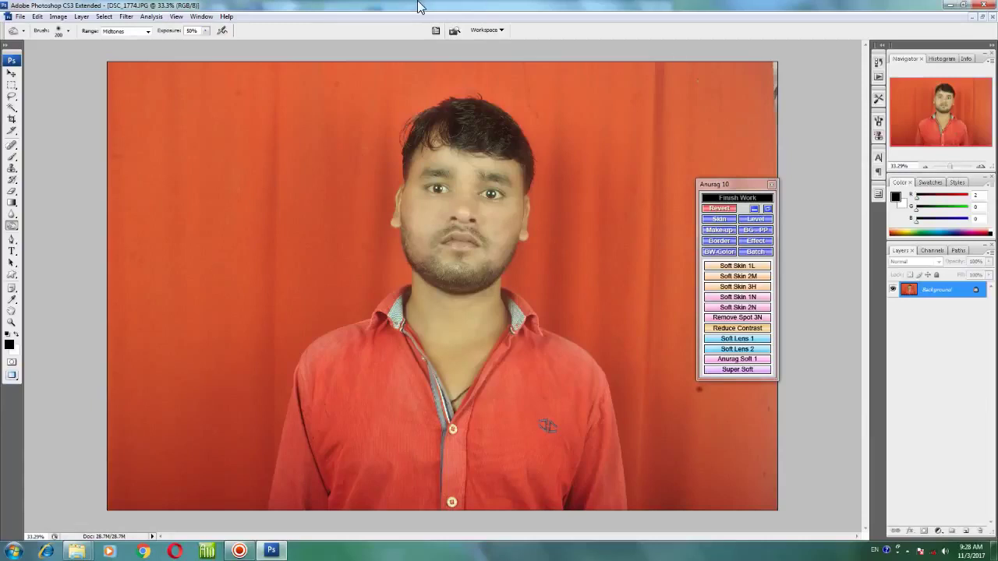
Select the whole image with Ctrl+A, then zoom in on the chin and neck
key(ctrl+a)
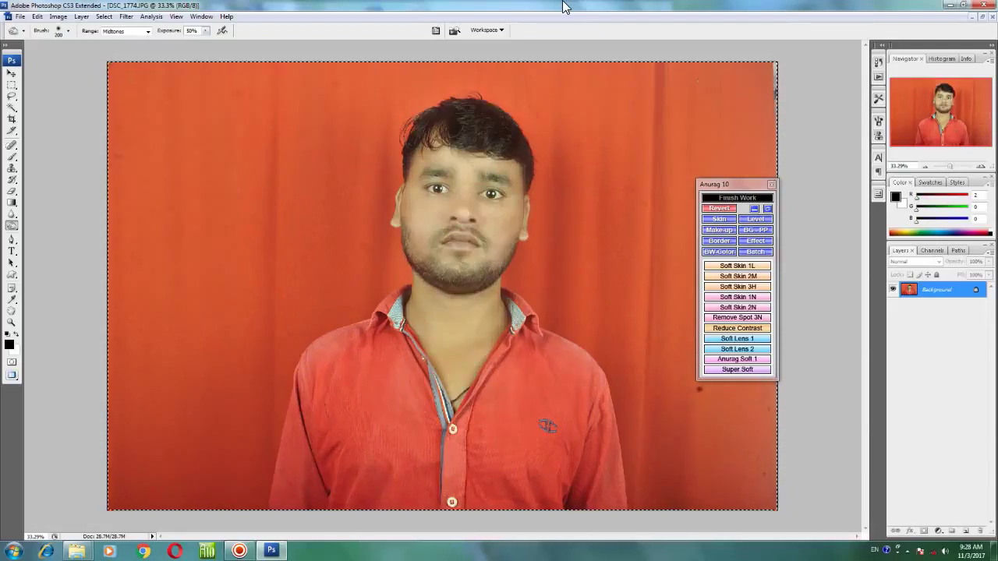
click(954, 166)
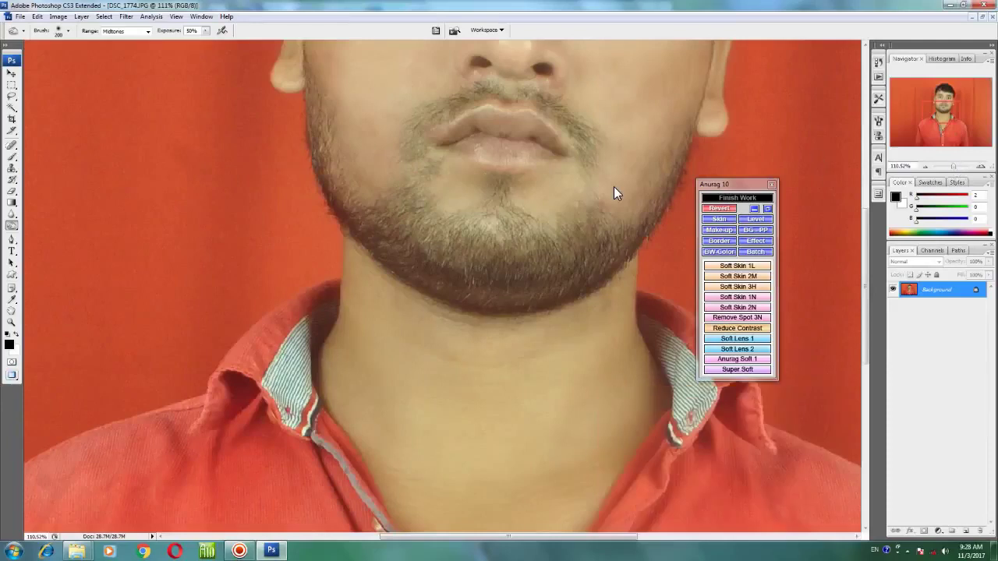
Darken the image midtones slightly by nudging the Levels midtone slider right
key(ctrl+l)
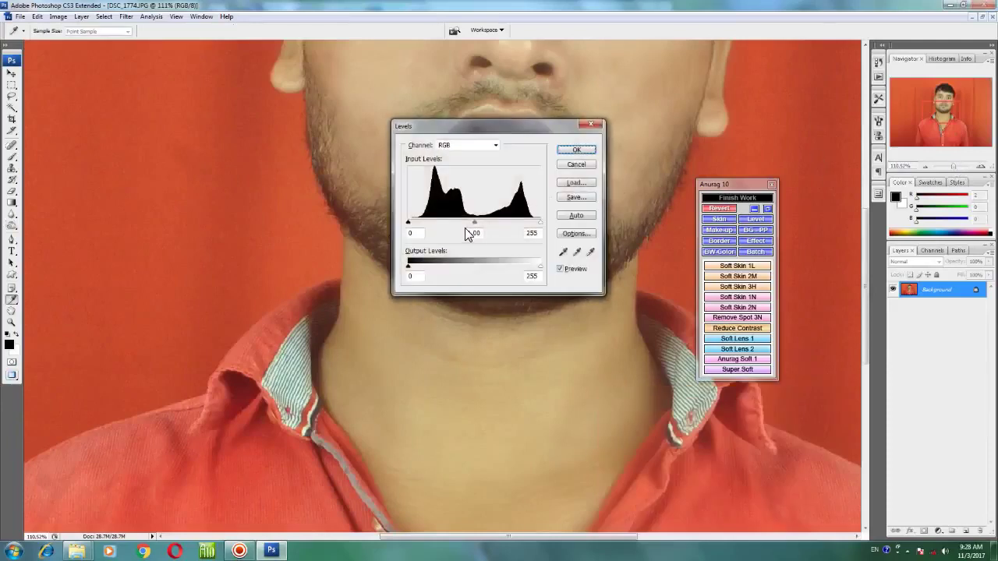
drag(478, 222, 483, 222)
click(574, 150)
Pan the view to bring the man's full face into view
key(o)
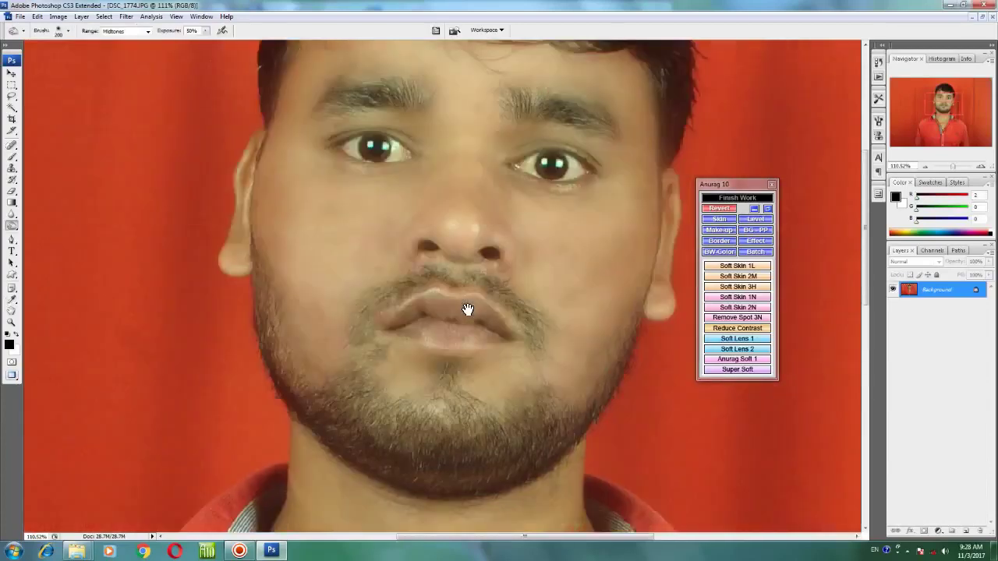
drag(476, 255, 493, 417)
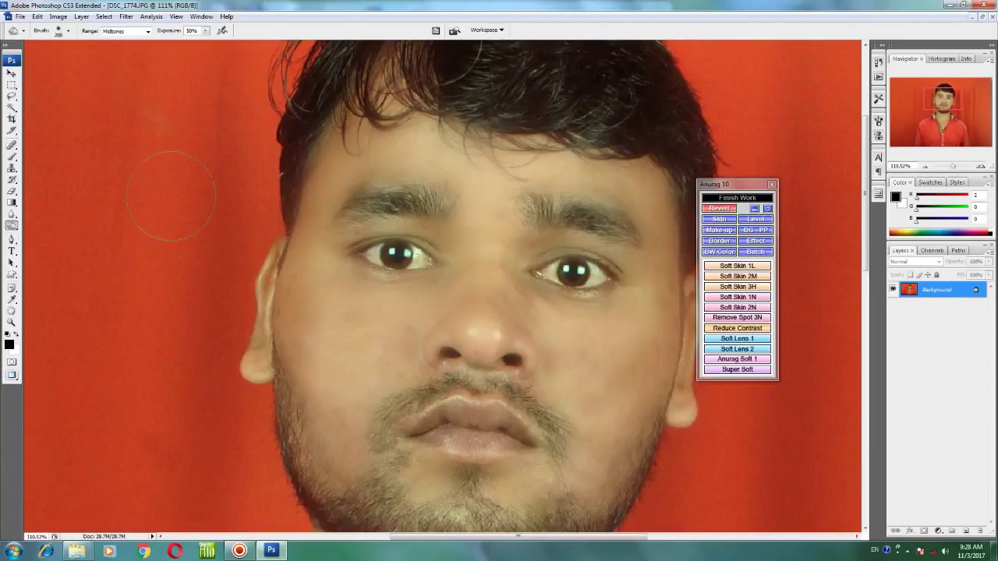
click(12, 110)
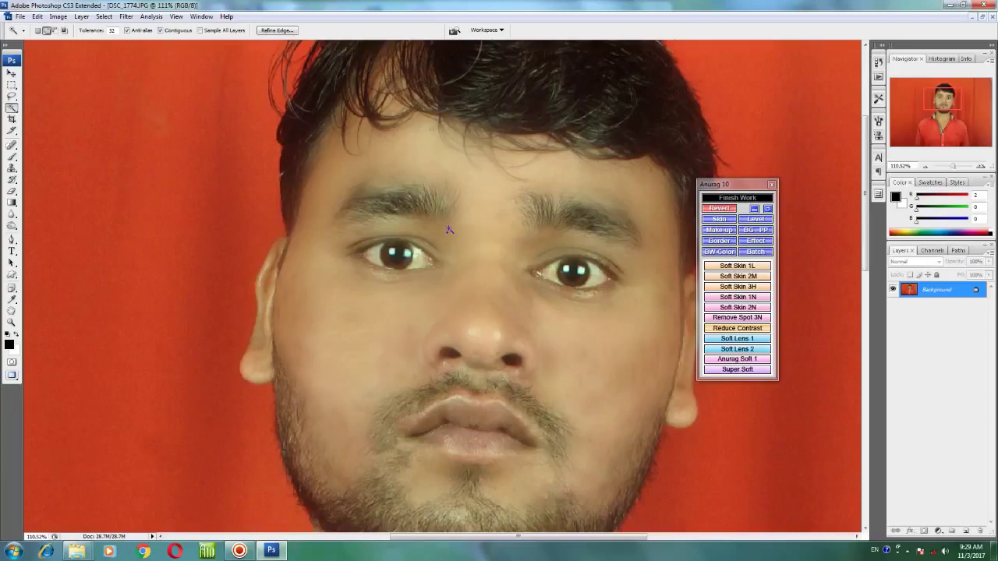
Magic-Wand select the facial skin across forehead, ears and cheeks
click(398, 164)
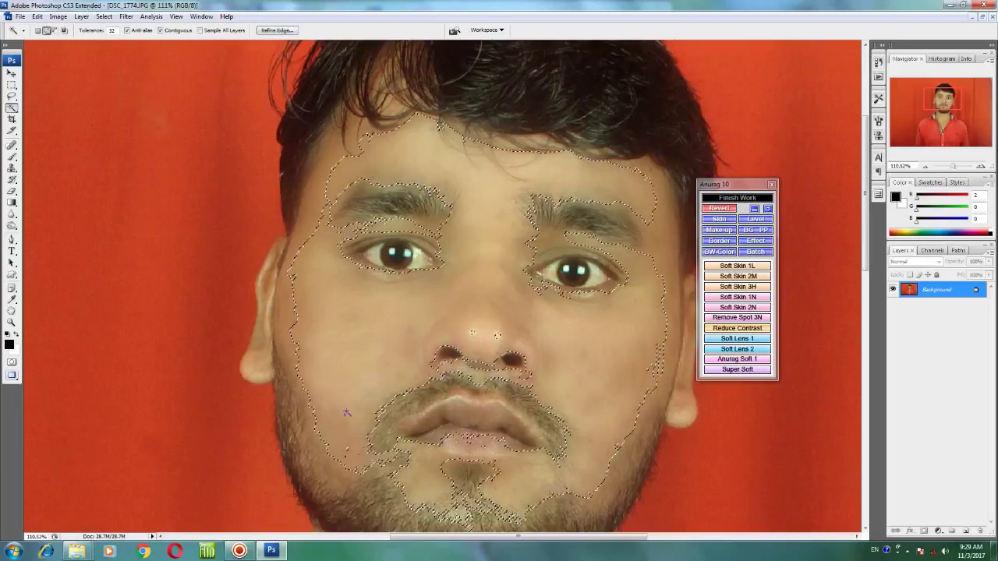
click(324, 136)
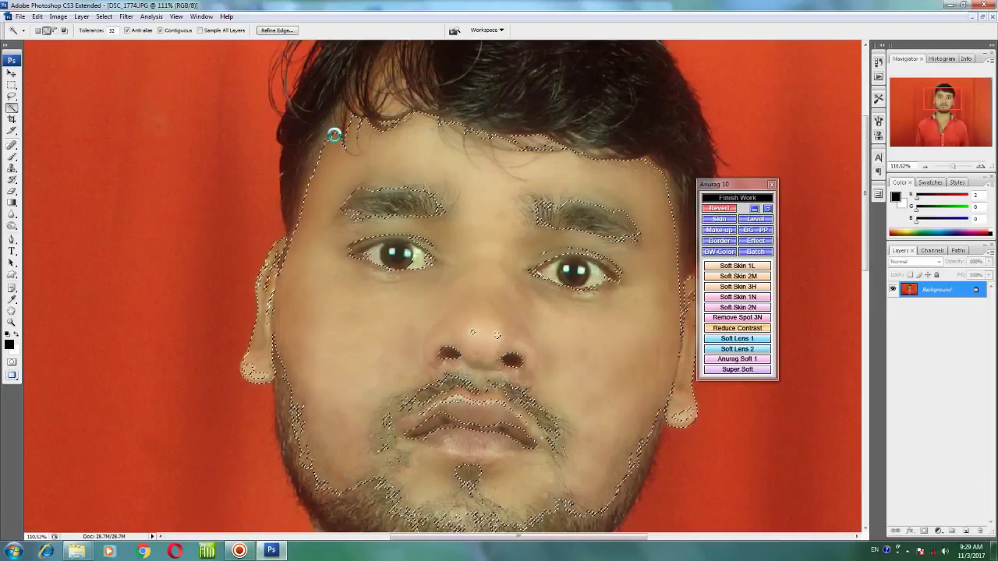
drag(475, 419, 358, 203)
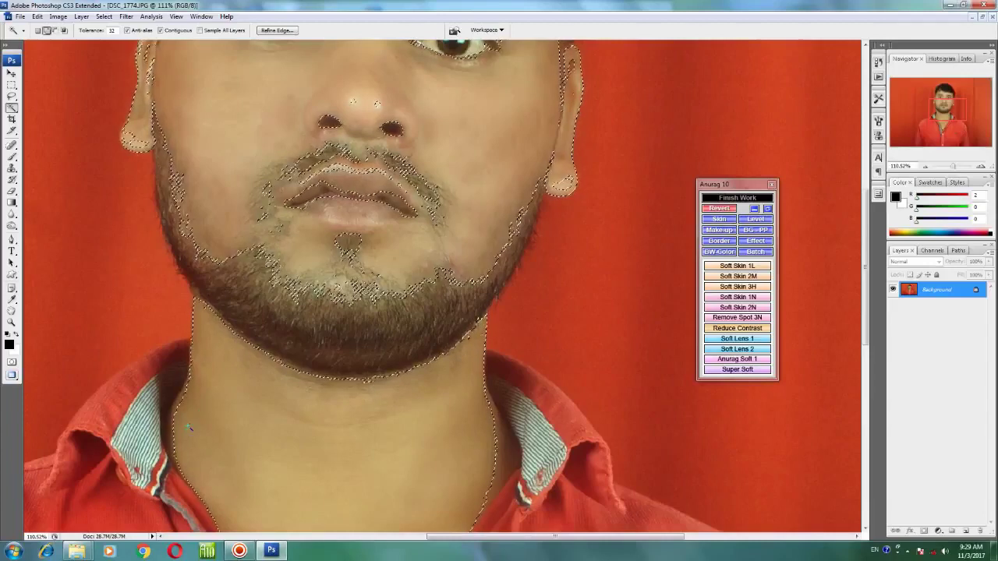
Refine the skin selection: remove the collar stripe, add the right neck edge and right temple
click(506, 458)
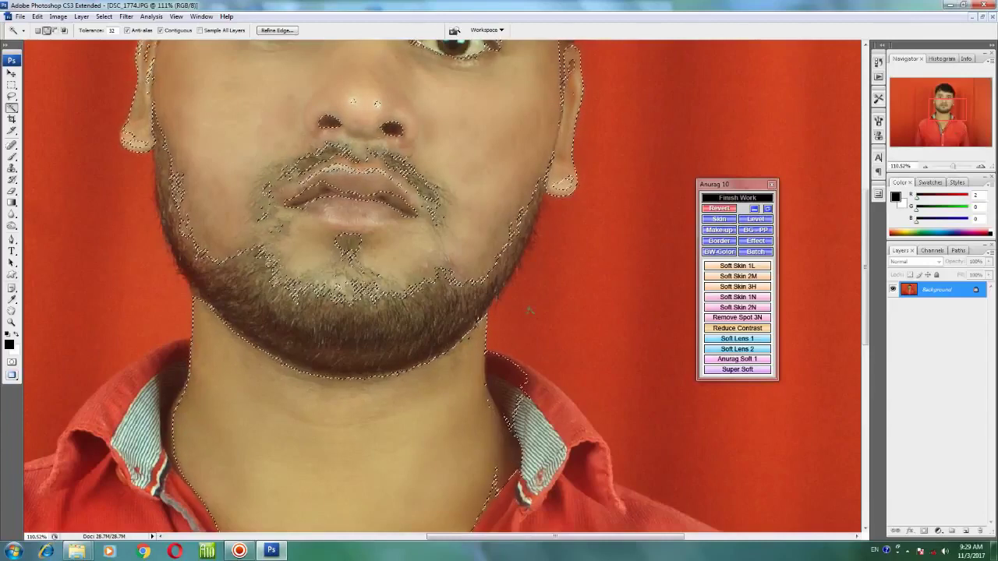
alt+click(502, 448)
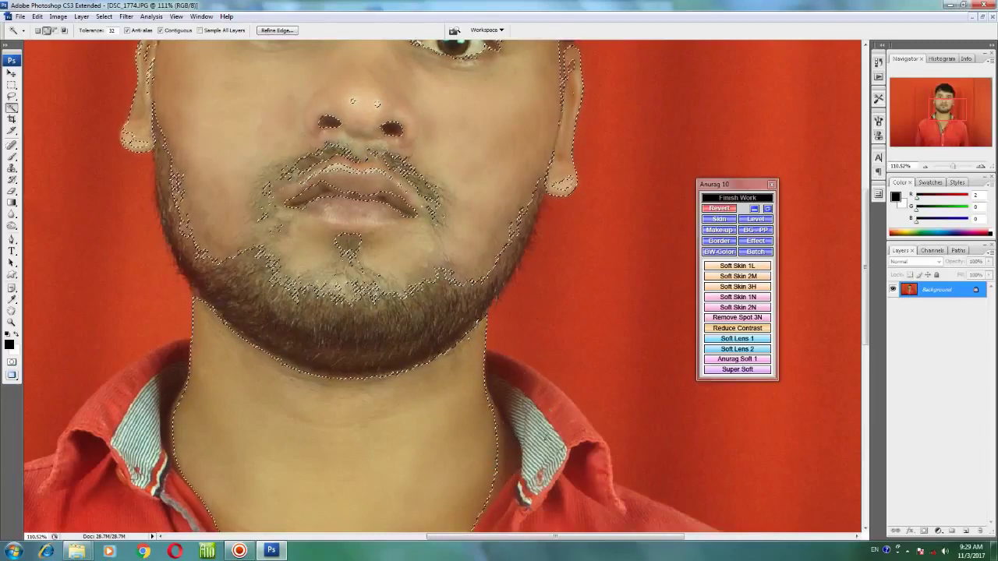
click(494, 466)
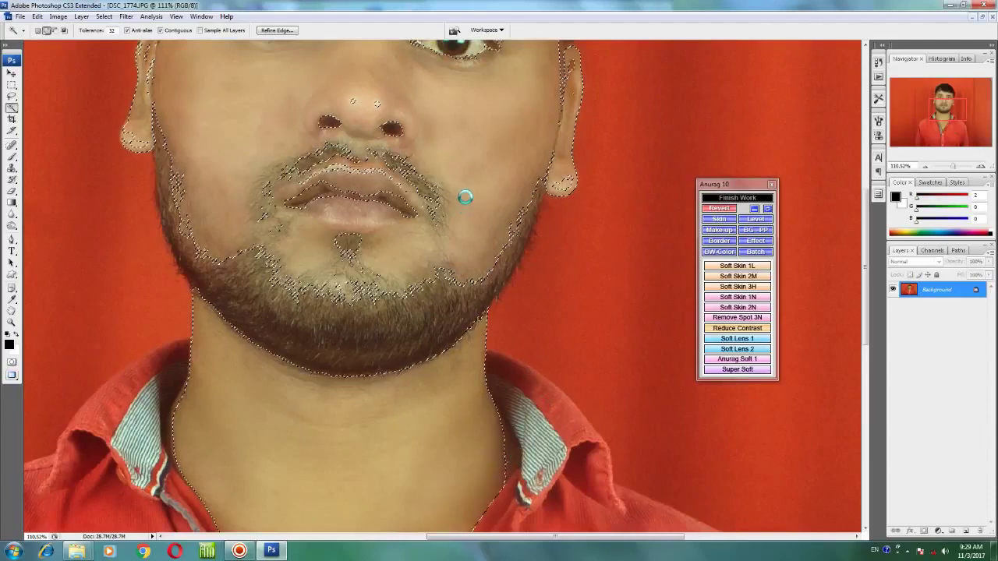
scroll(473, 258, up, 5)
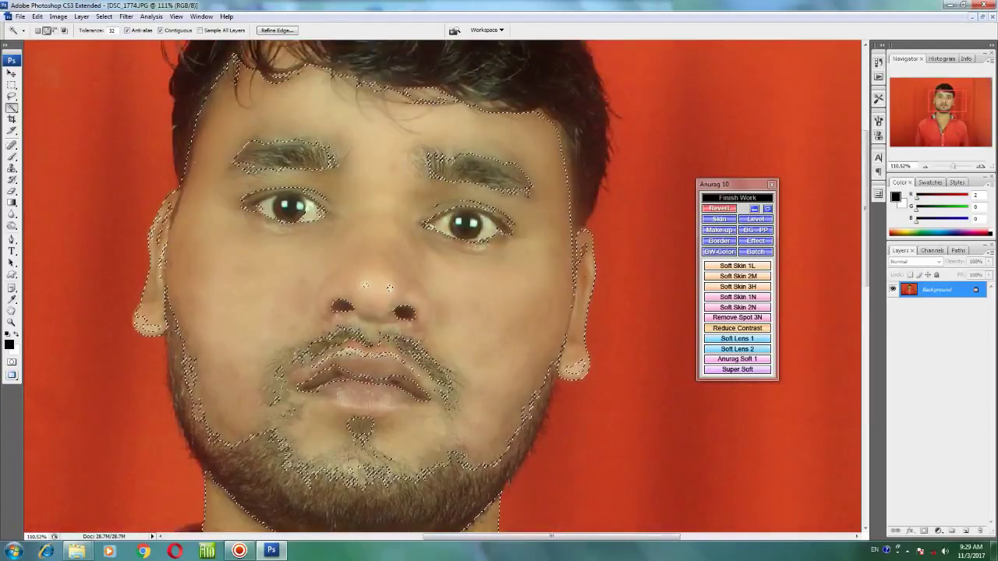
click(569, 164)
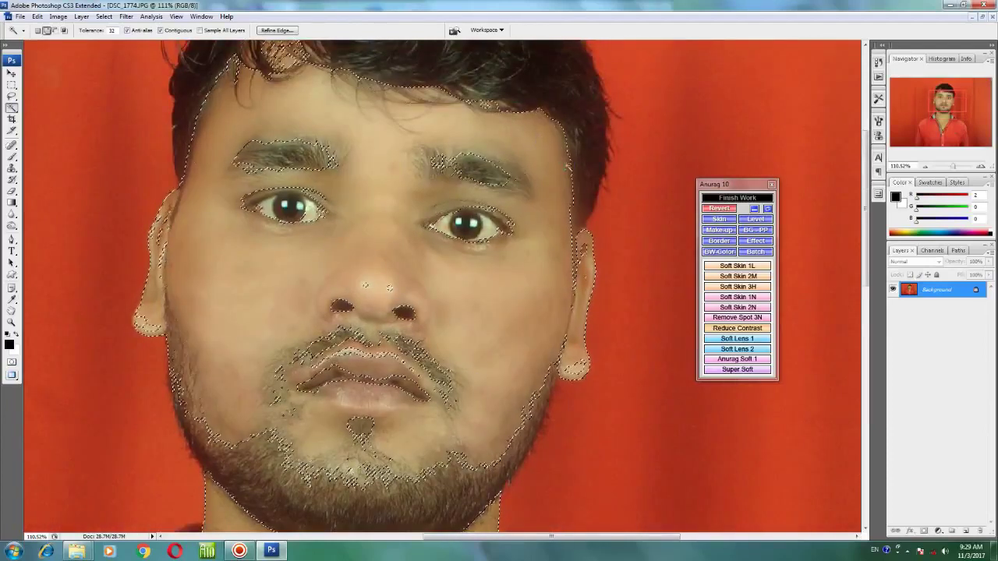
right_click(522, 285)
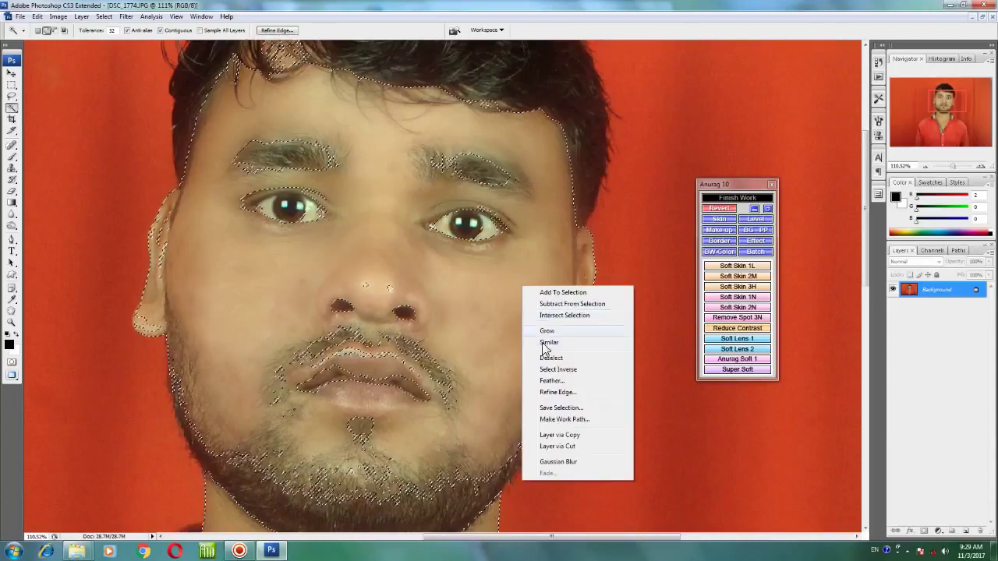
Feather the skin selection, brighten it with a raised RGB curve midpoint, then deselect
click(559, 380)
key(Return)
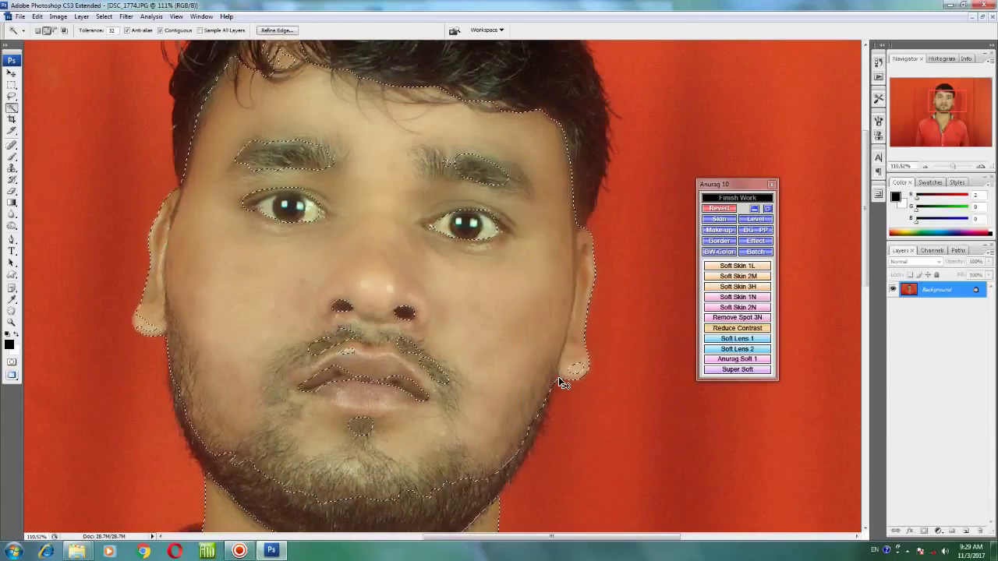
key(ctrl+m)
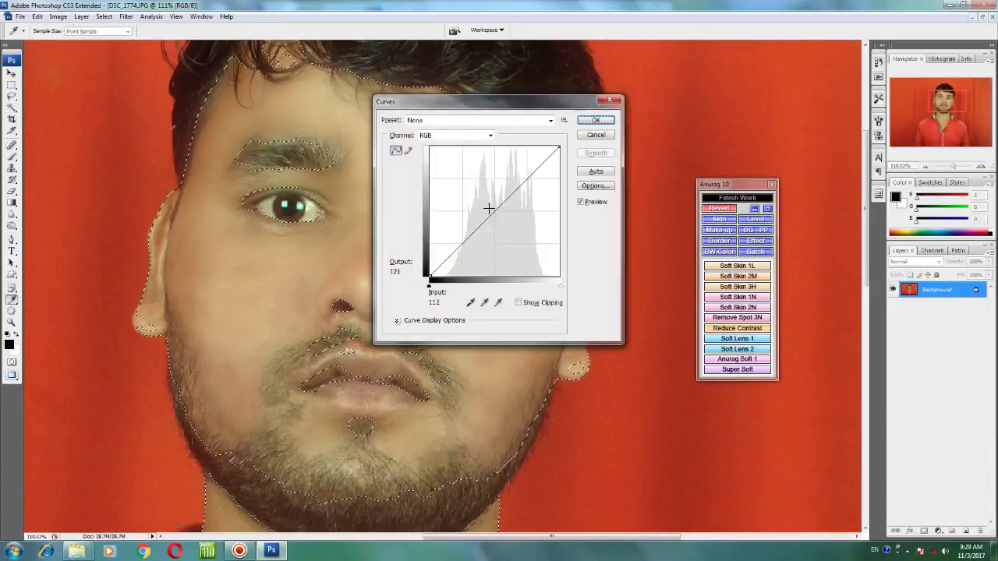
click(489, 208)
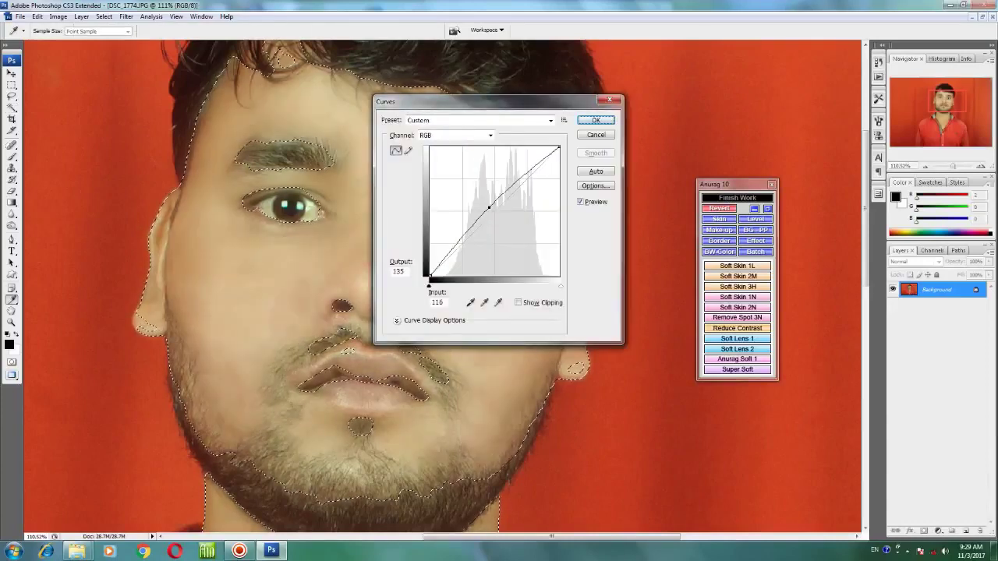
key(Return)
key(ctrl+d)
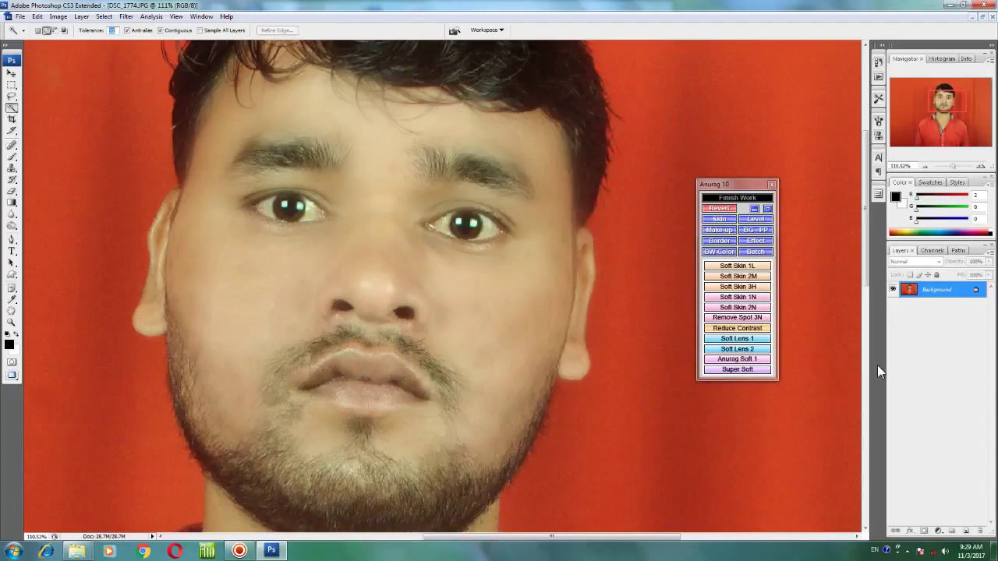
click(951, 166)
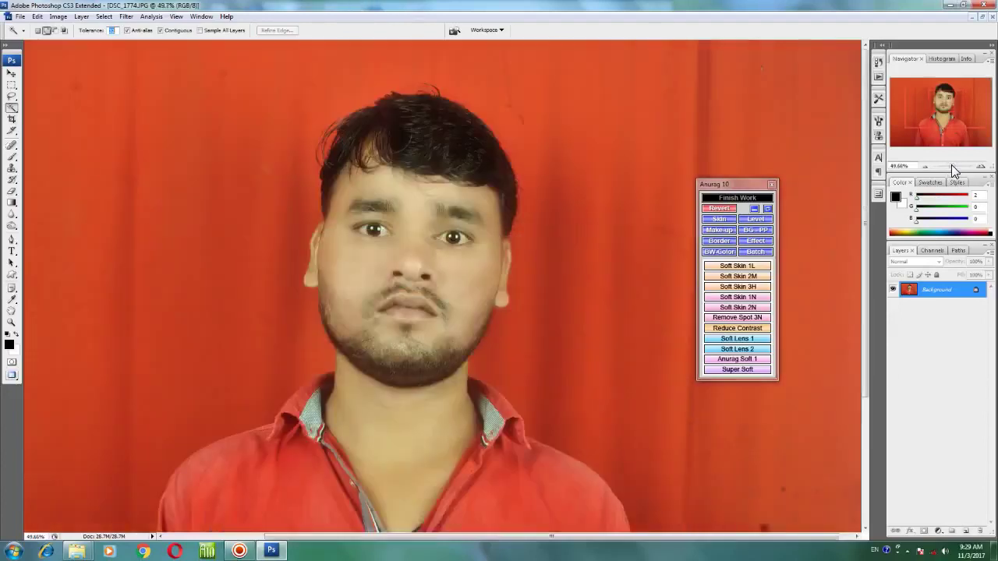
Fit the photo in view and set the Pen tool to Paths mode, undoing a stray shape layer
click(947, 165)
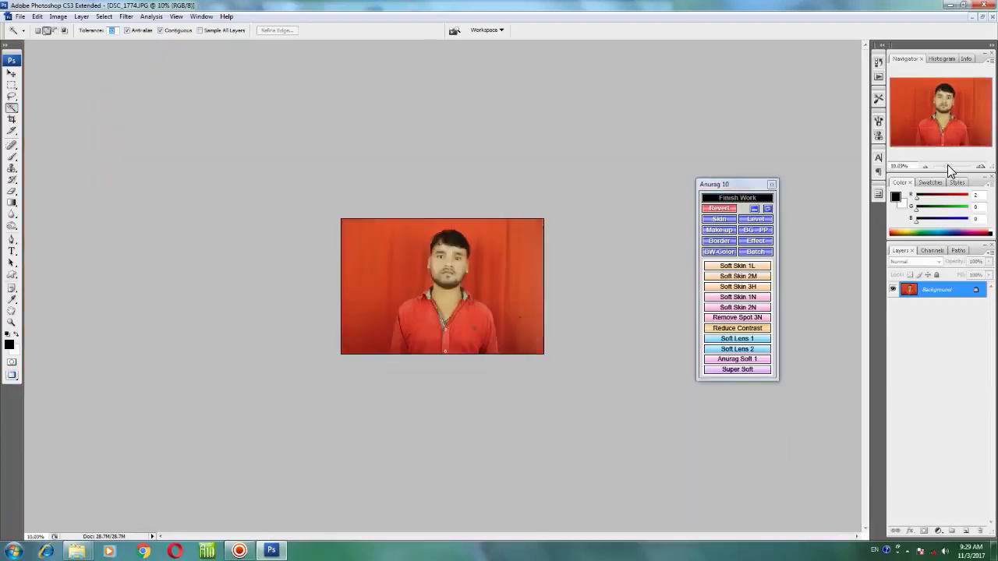
drag(947, 164, 949, 165)
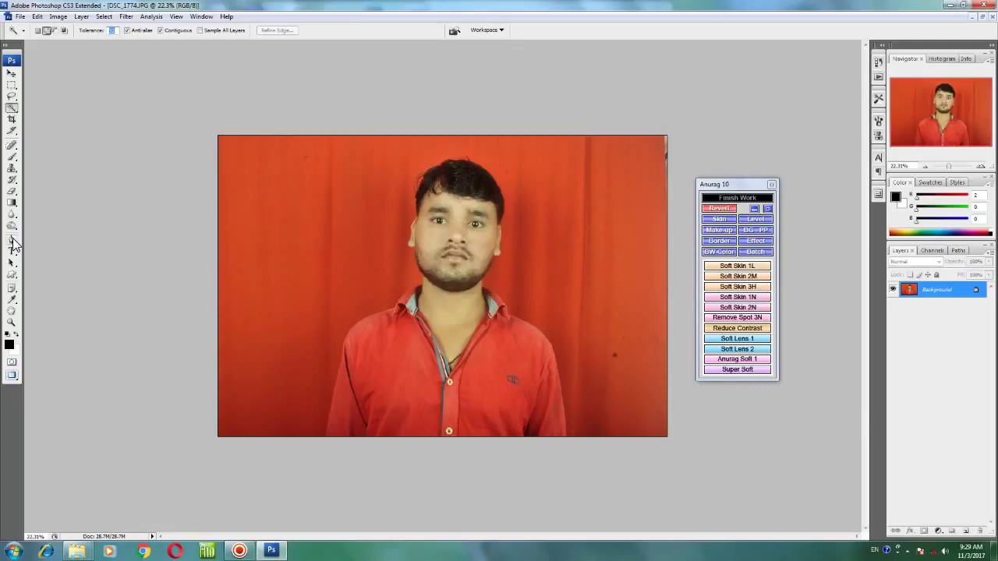
click(12, 240)
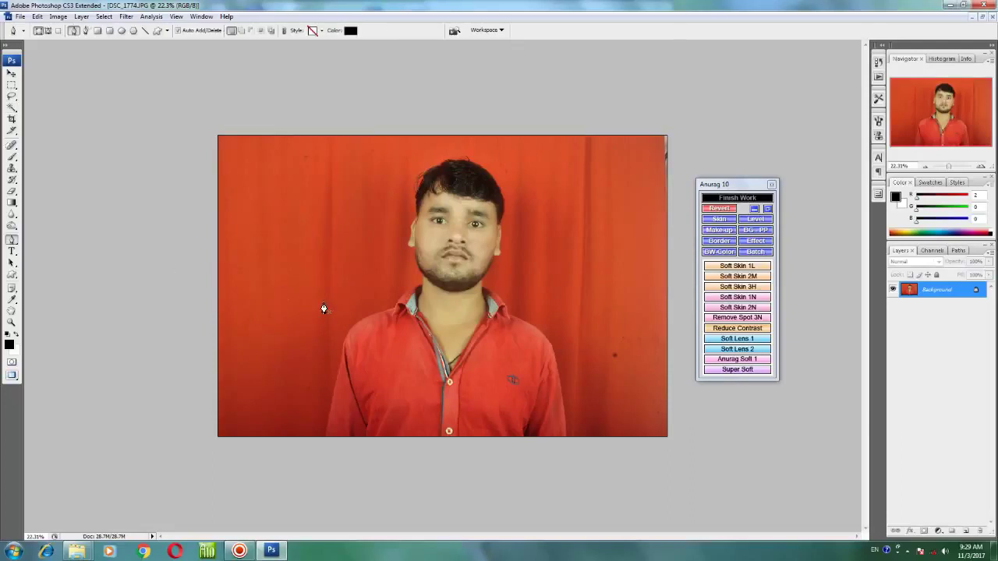
click(380, 250)
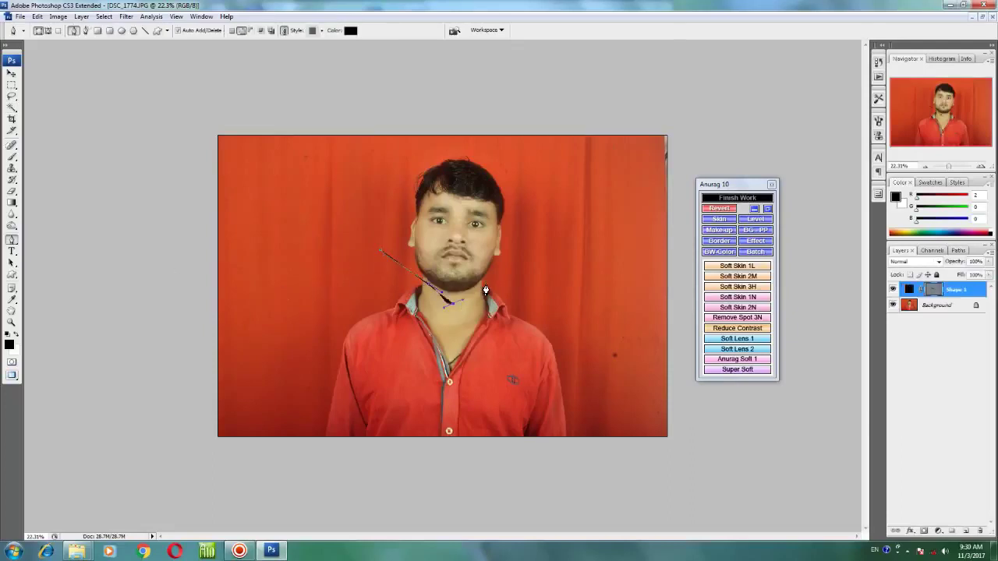
key(ctrl+alt+z)
key(ctrl+alt+z)
key(ctrl+alt+z)
key(ctrl+alt+z)
click(48, 32)
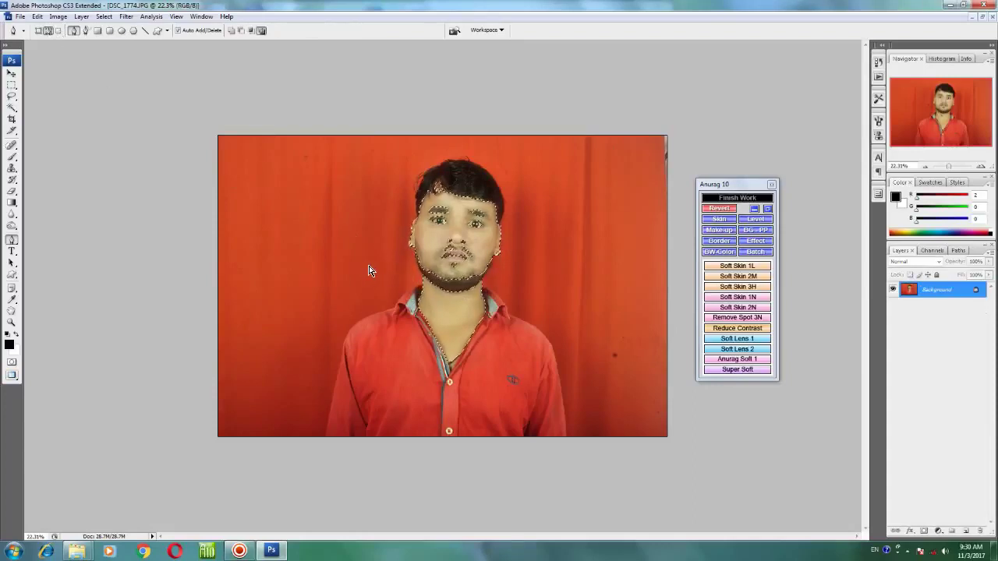
key(ctrl+alt+z)
Draw a closed pen path around the man's head and convert it into a selection
drag(356, 257, 356, 260)
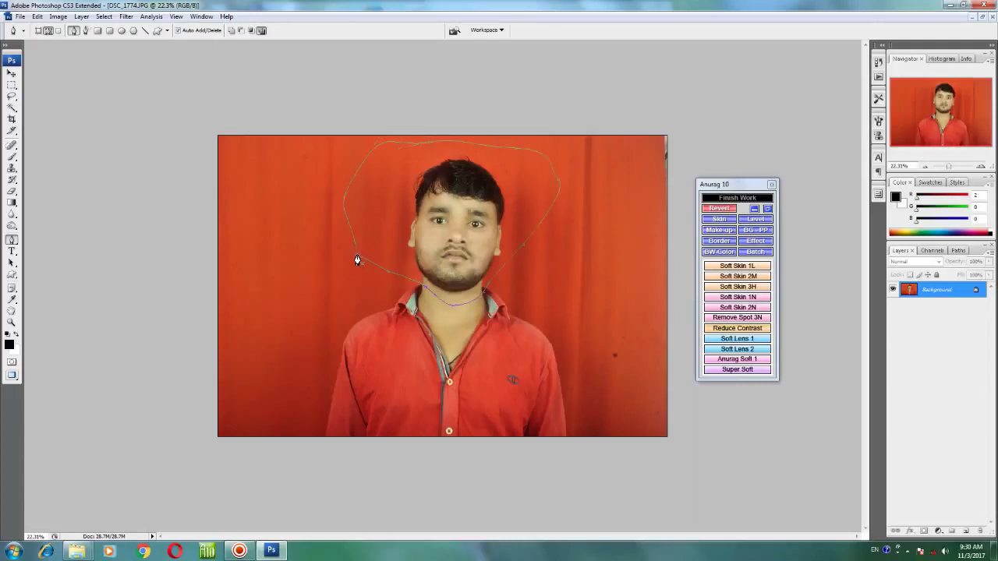
right_click(400, 182)
click(423, 233)
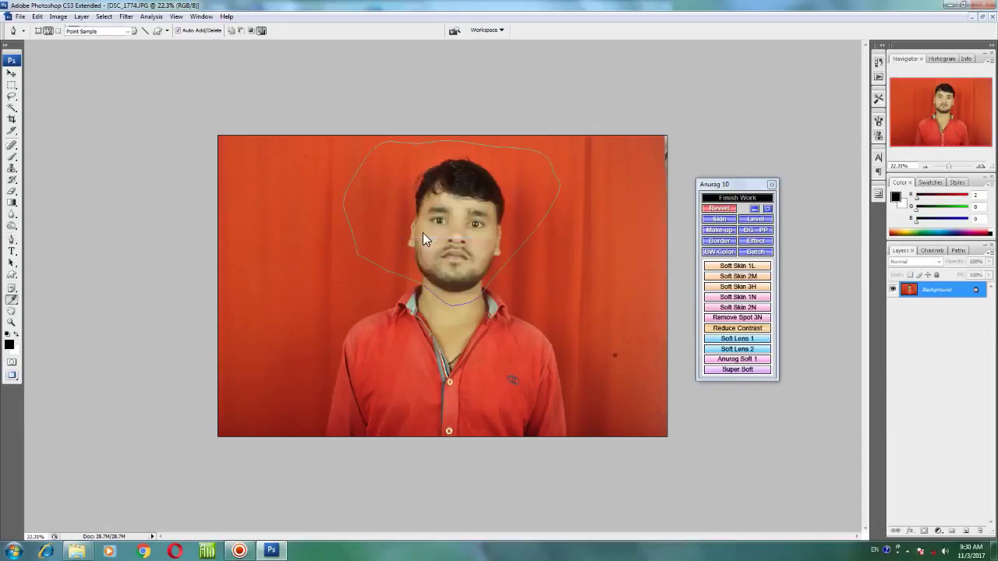
key(Return)
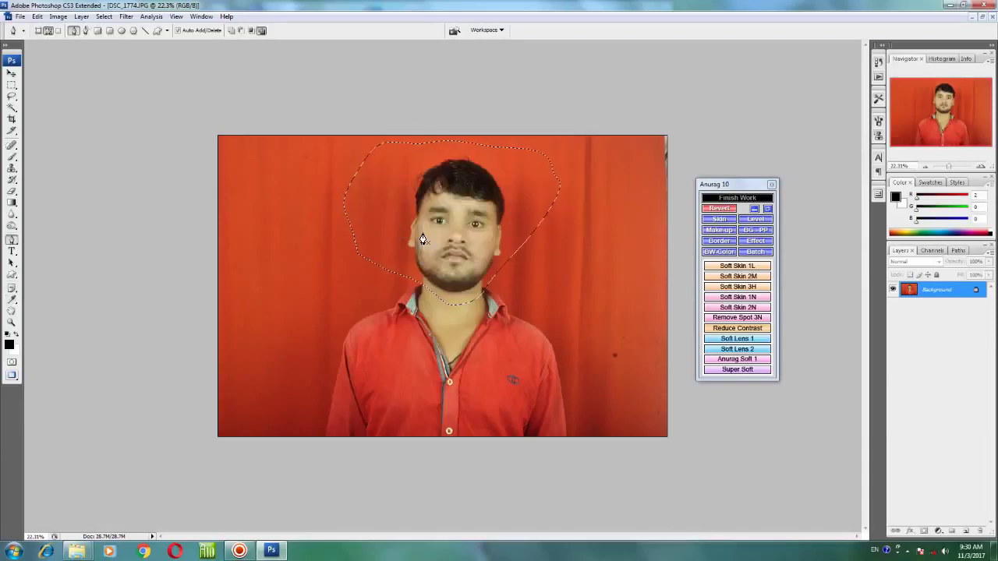
Drop the selection and remake it from the head path
key(ctrl+d)
right_click(423, 180)
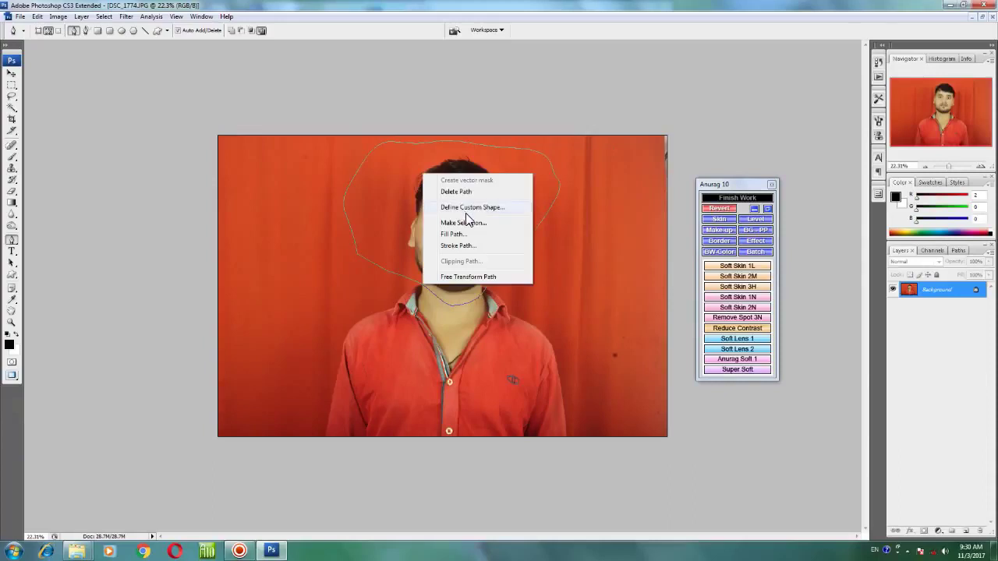
click(457, 224)
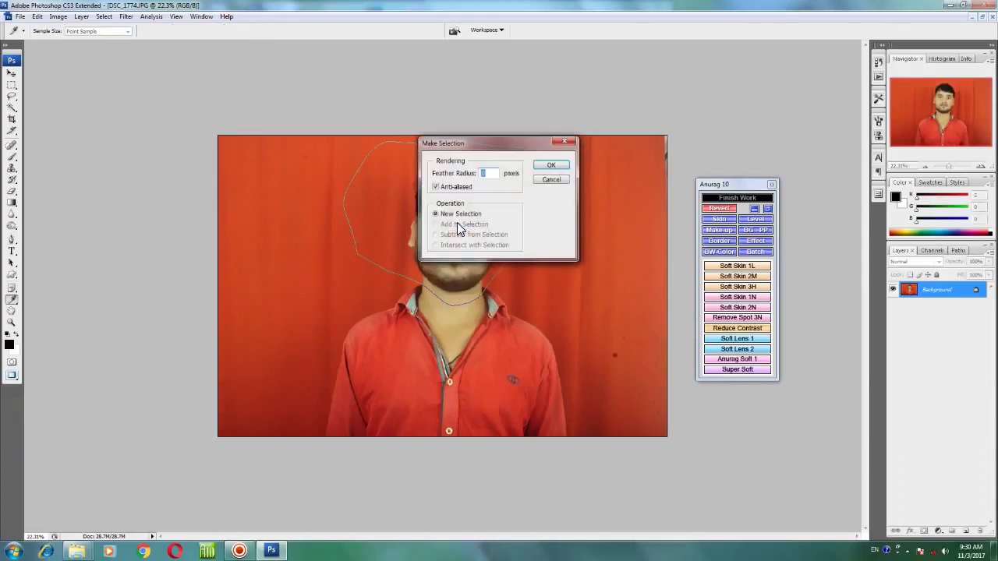
key(Return)
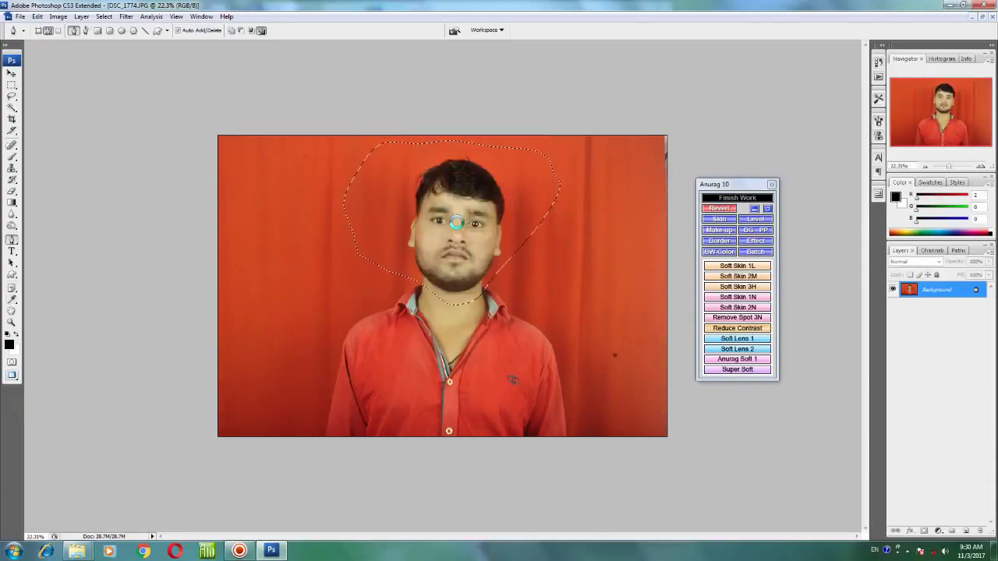
key(ctrl+t)
Rotate the head selection slightly, nudge it down and left, apply, and deselect
drag(594, 134, 572, 136)
click(437, 32)
key(ctrl+t)
drag(610, 147, 607, 138)
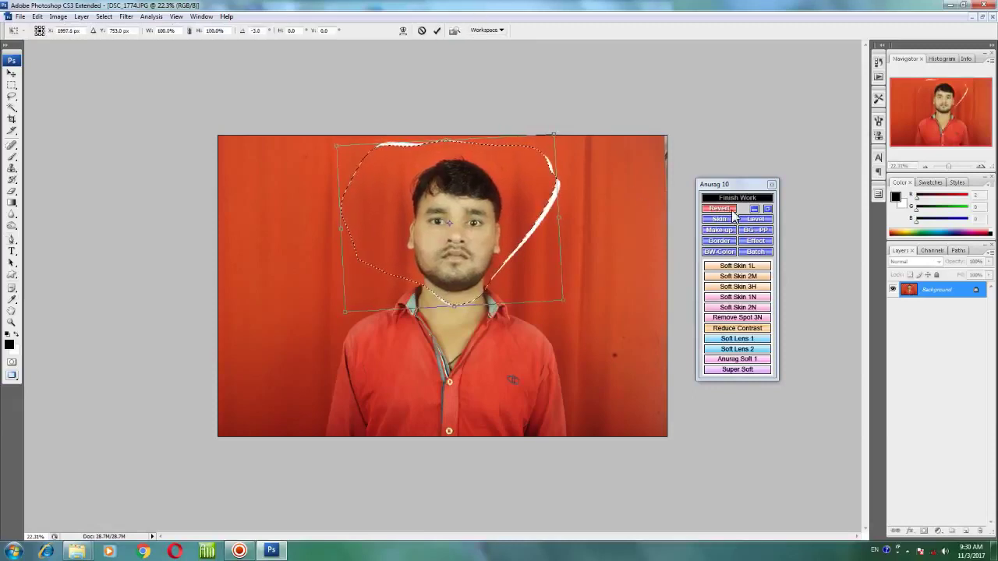
key(Down)
key(Left)
key(Left)
key(Left)
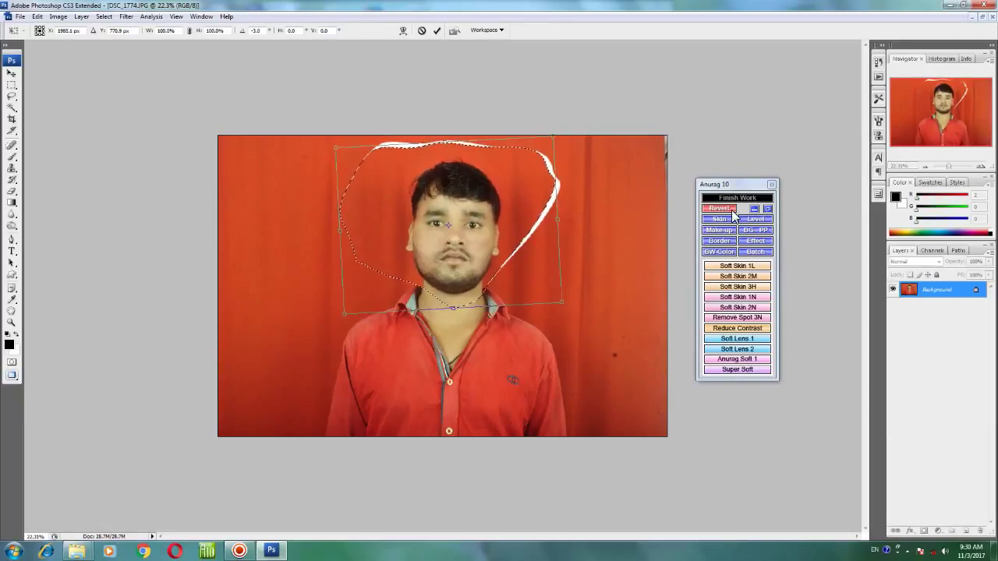
key(Return)
key(p)
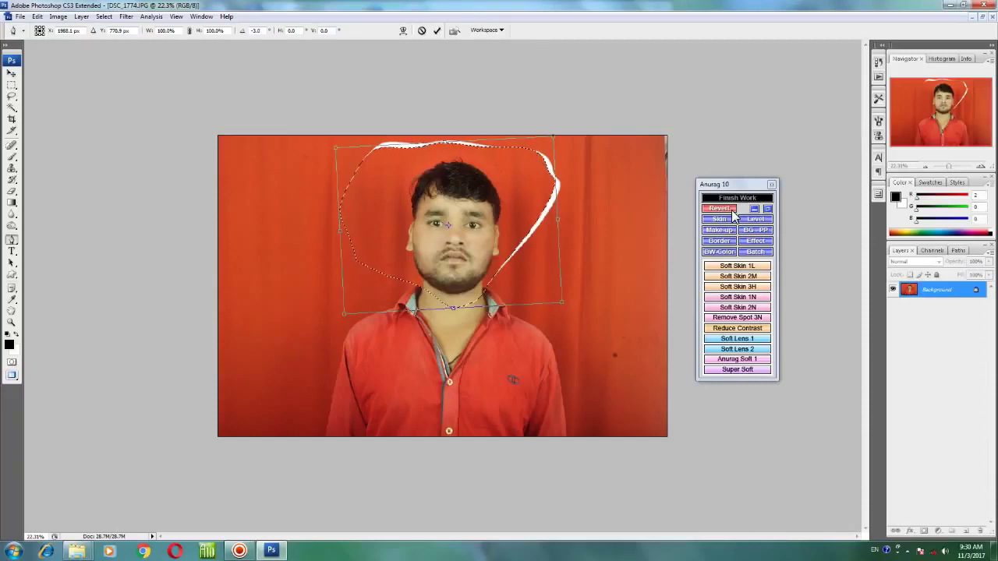
key(ctrl+d)
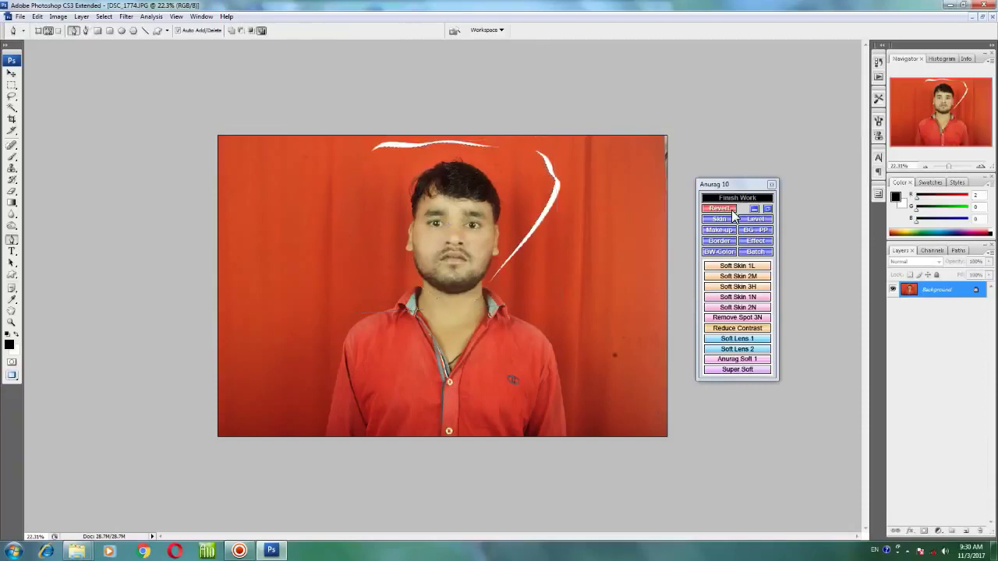
click(11, 169)
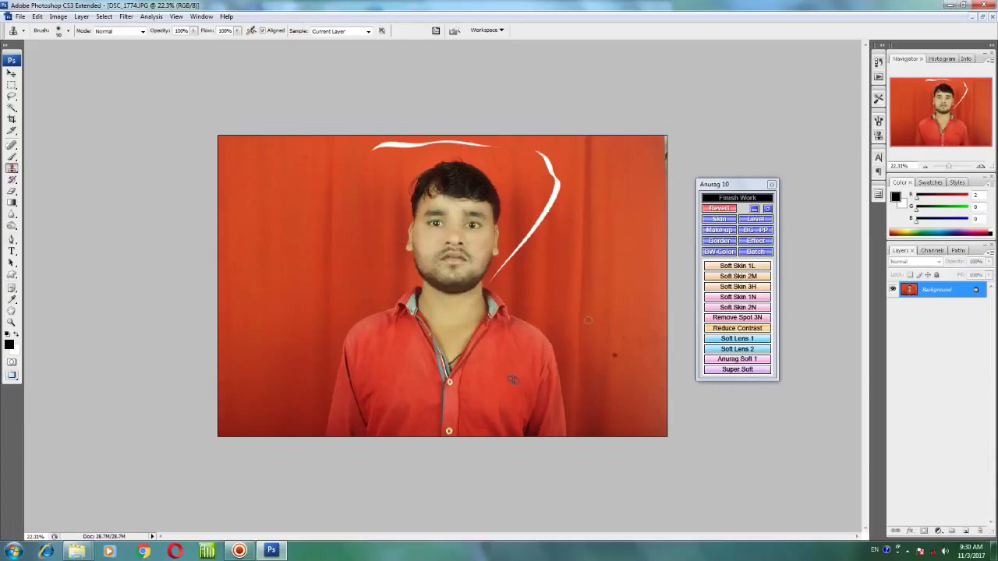
Clone red background over the right streak's upper curve and tip, resizing the brush
key(bracketright)
key(bracketright)
key(bracketright)
key(ctrl+z)
key(bracketright)
key(bracketright)
key(bracketright)
drag(576, 212, 556, 193)
key(ctrl+z)
key(ctrl+z)
drag(555, 204, 542, 222)
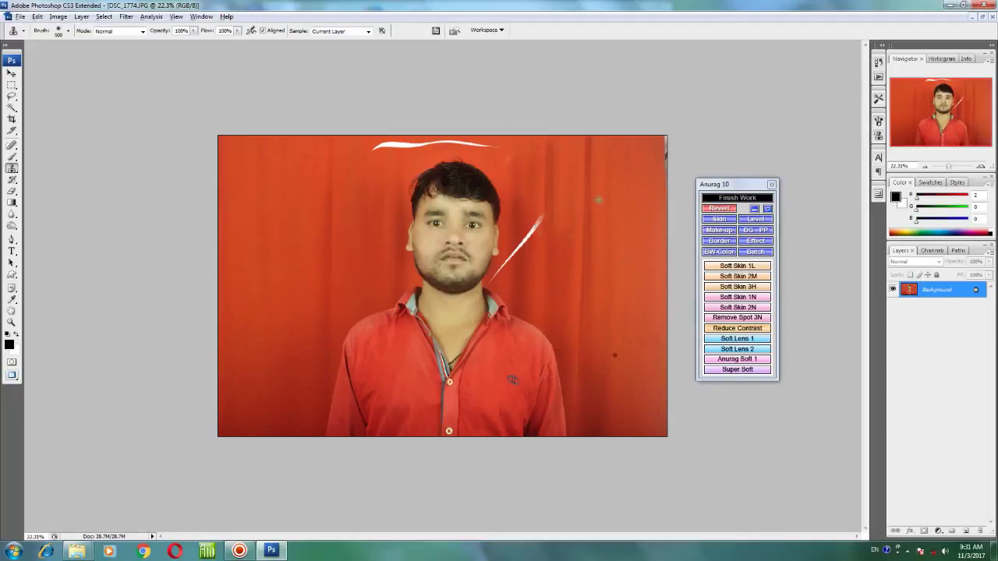
drag(598, 199, 533, 246)
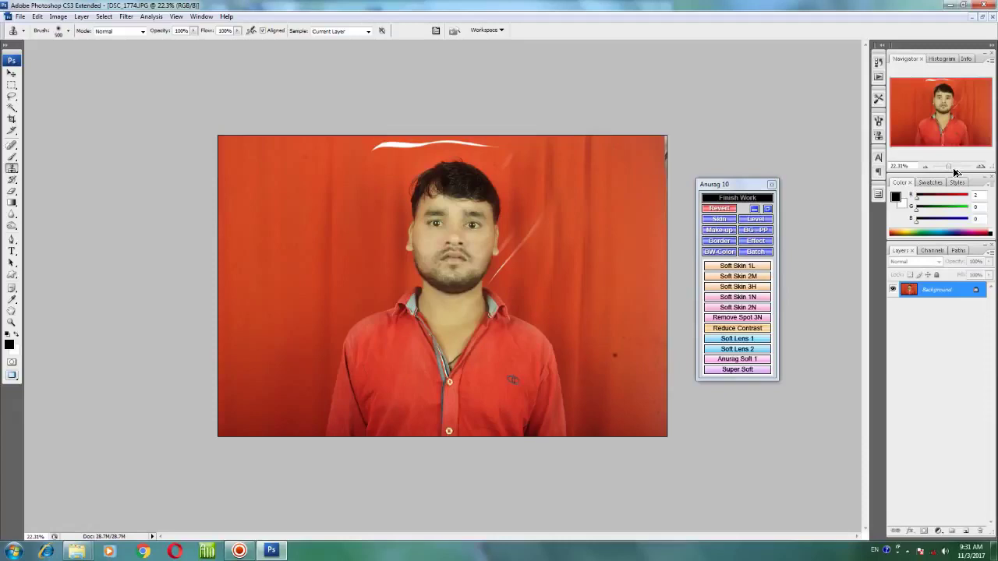
key(ctrl+z)
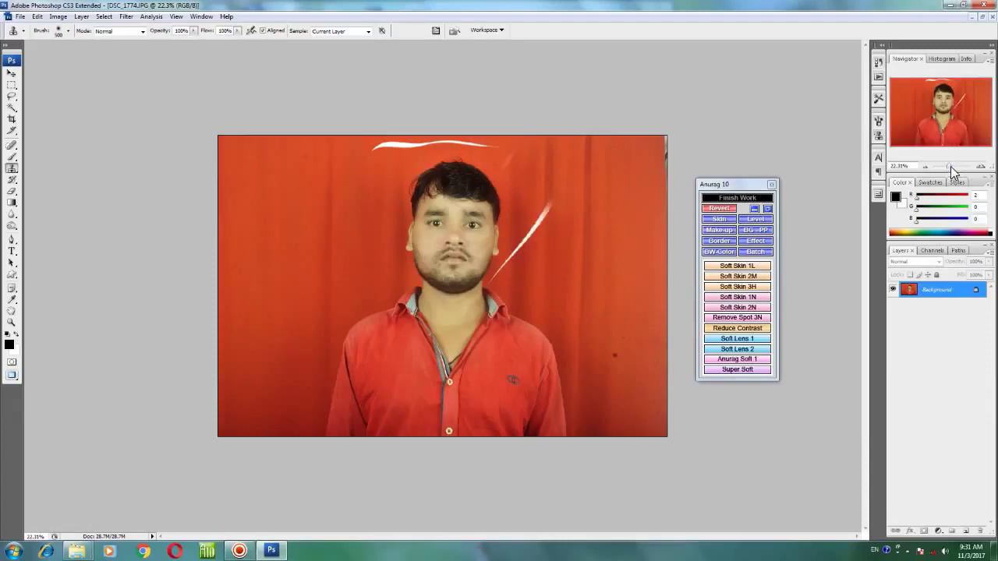
click(950, 166)
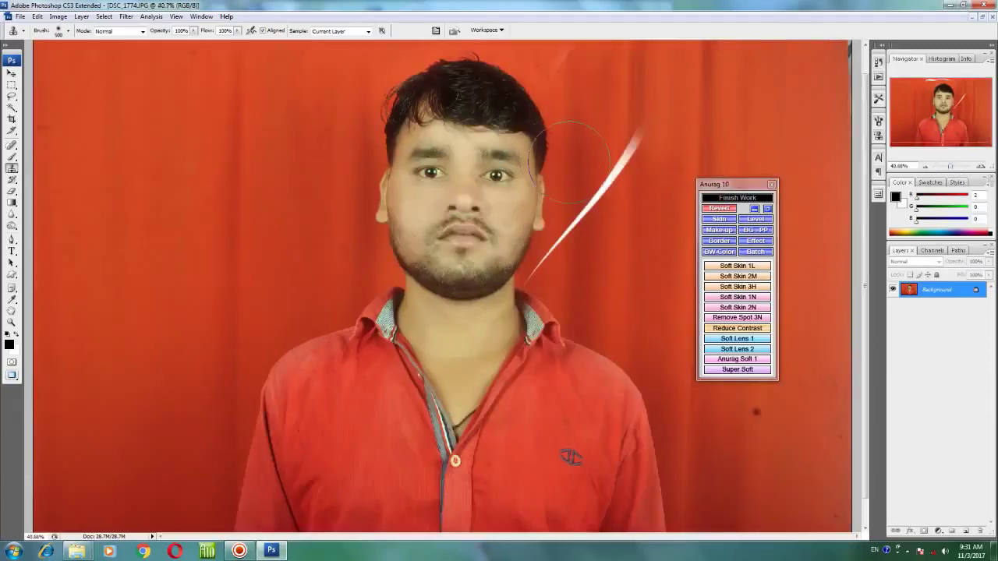
key(bracketleft)
key(bracketleft)
key(bracketright)
key(bracketright)
key(bracketright)
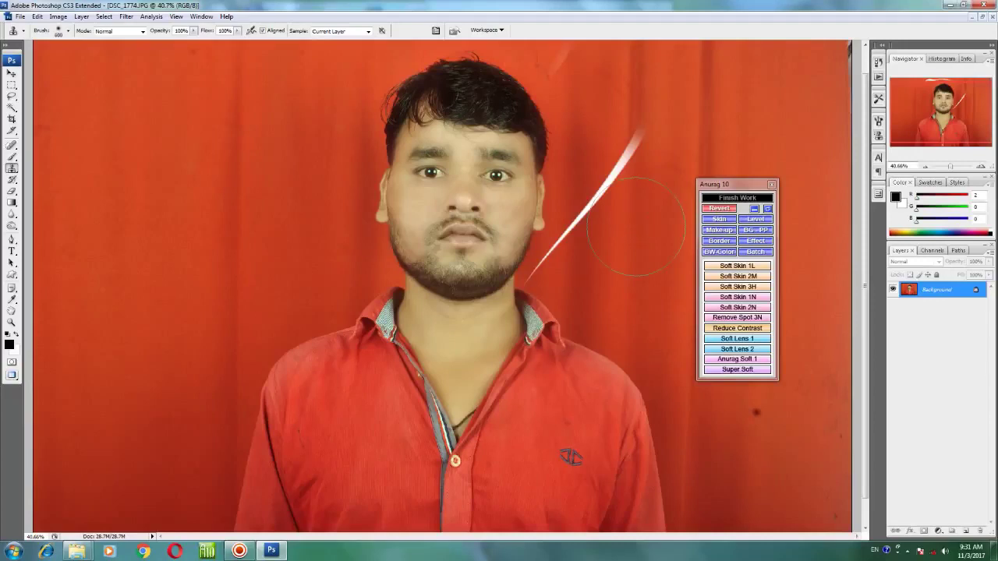